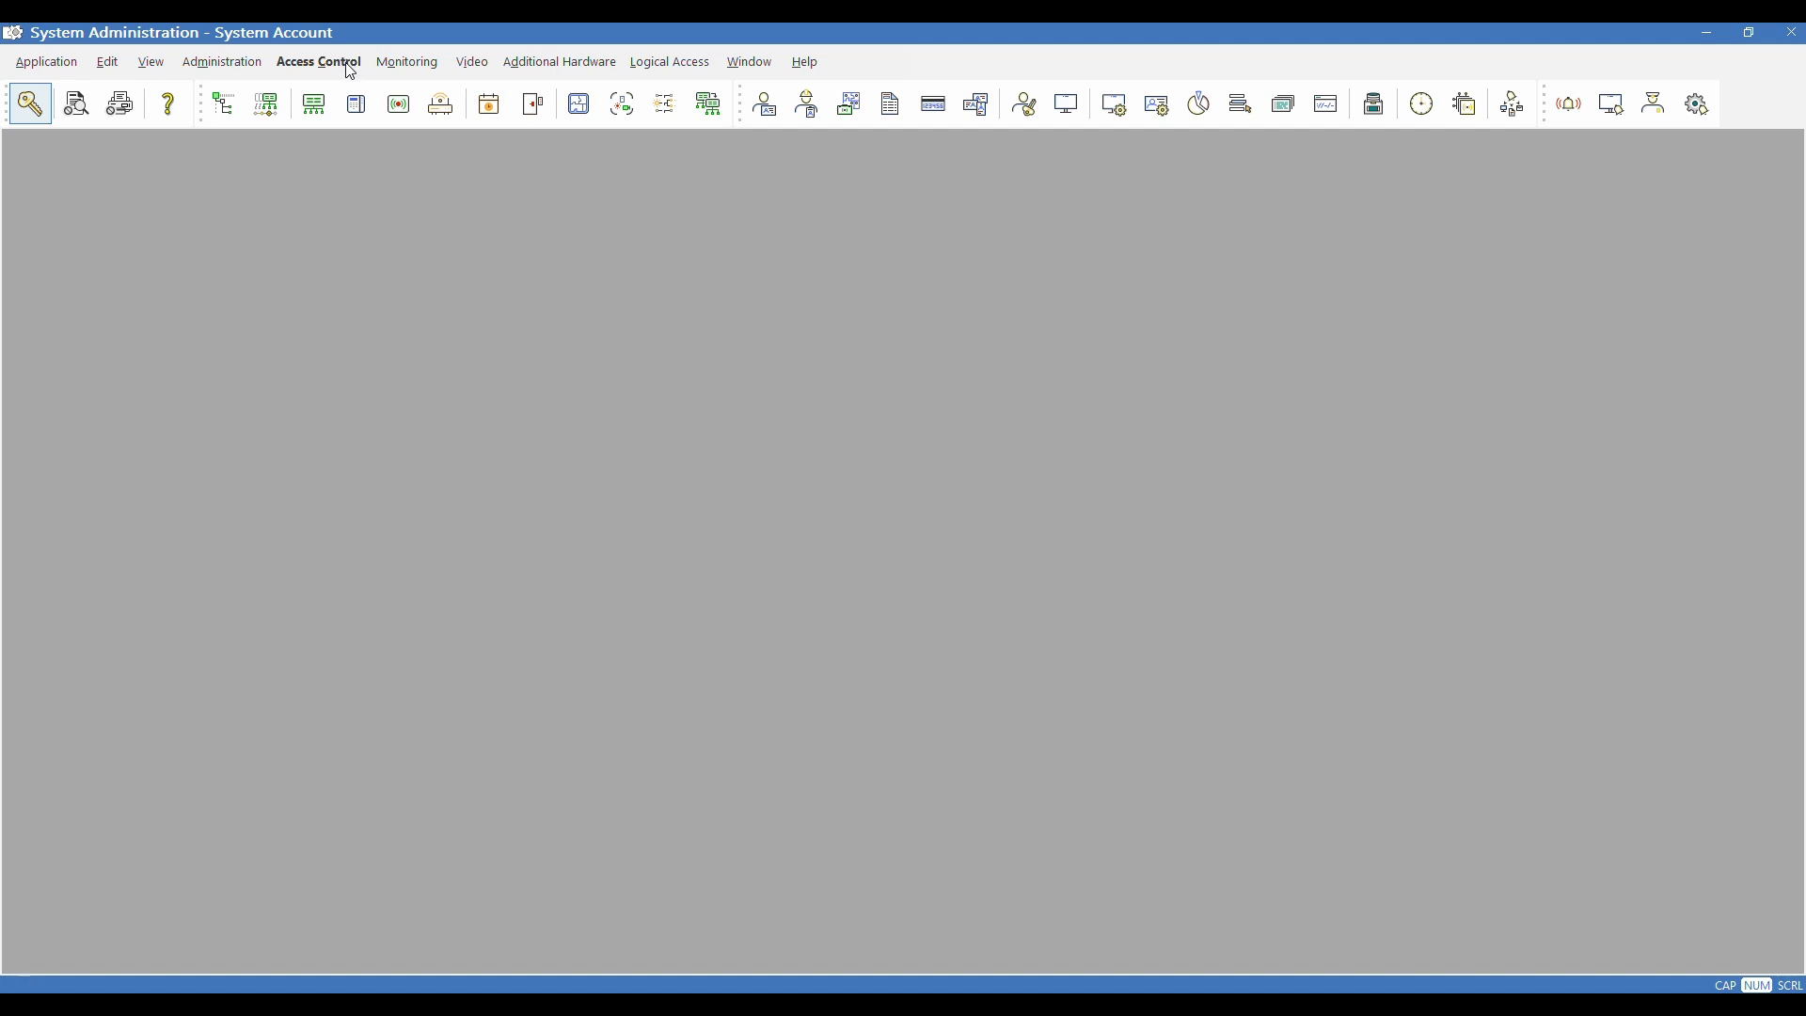
# - Add a new holiday named Test Holiday in the Holidays / Timezones form, starting on February 28, 2025
pyautogui.click(351, 68)
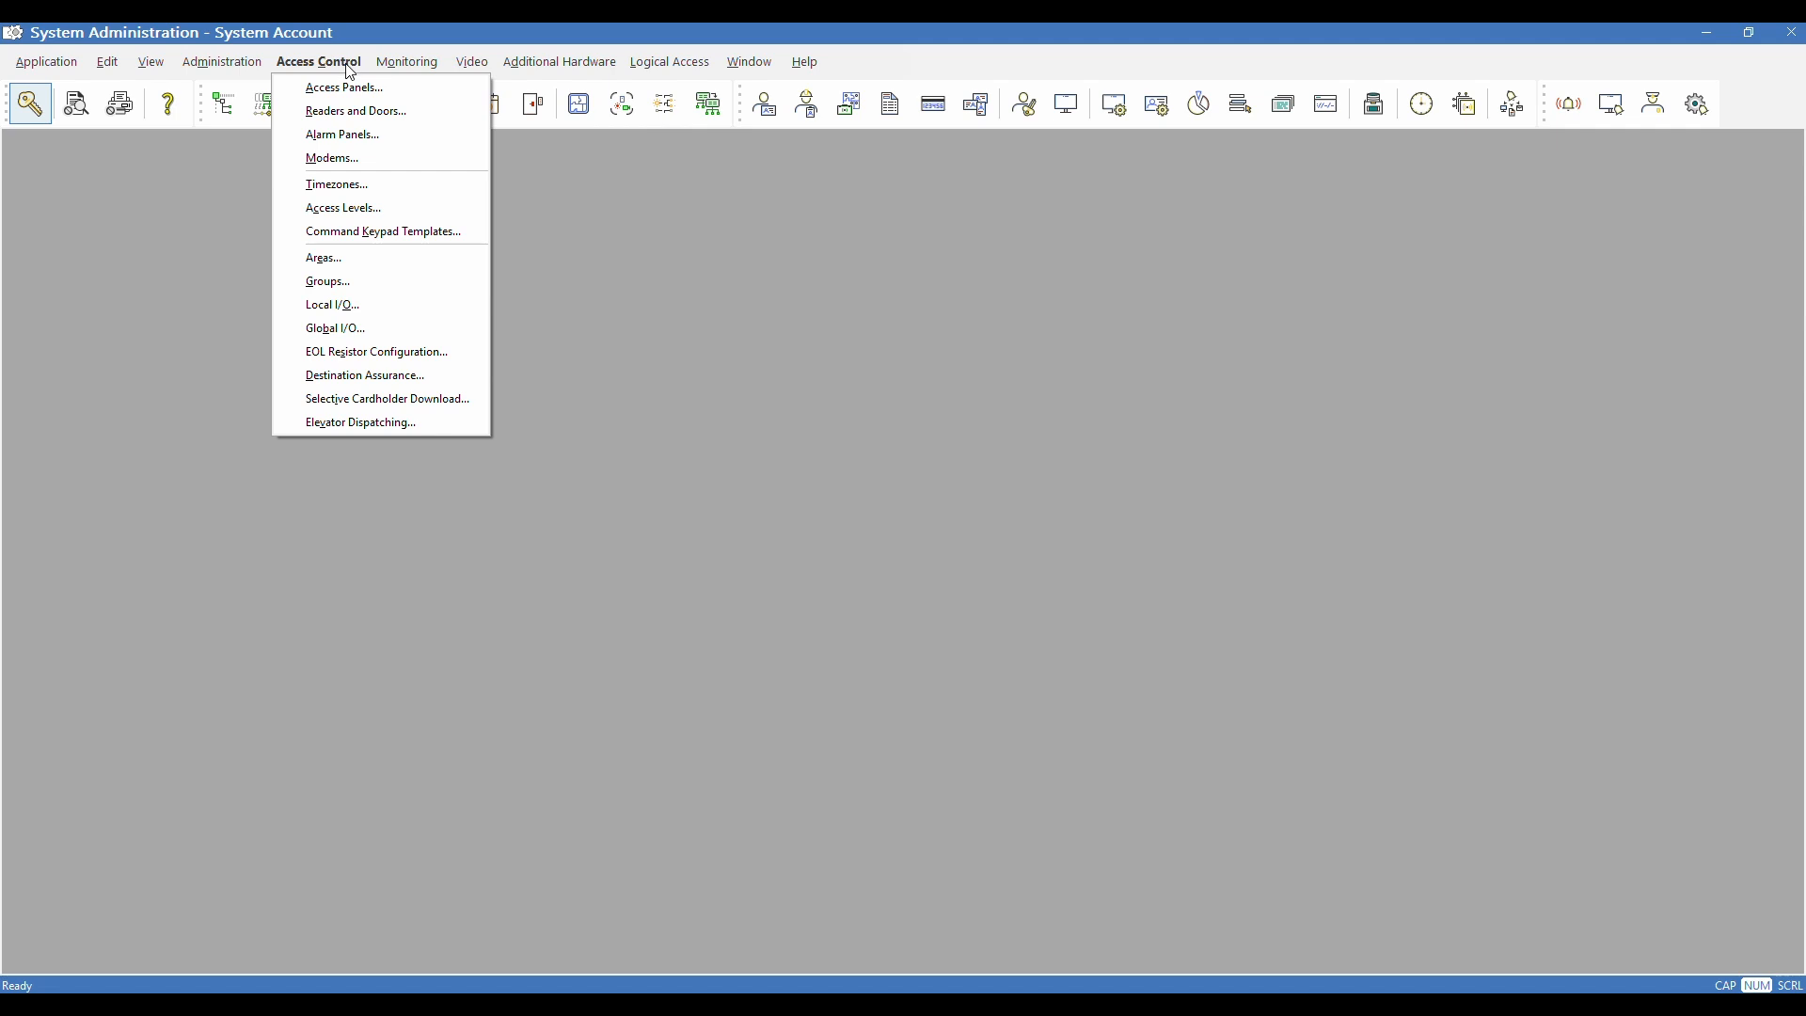
pyautogui.click(363, 184)
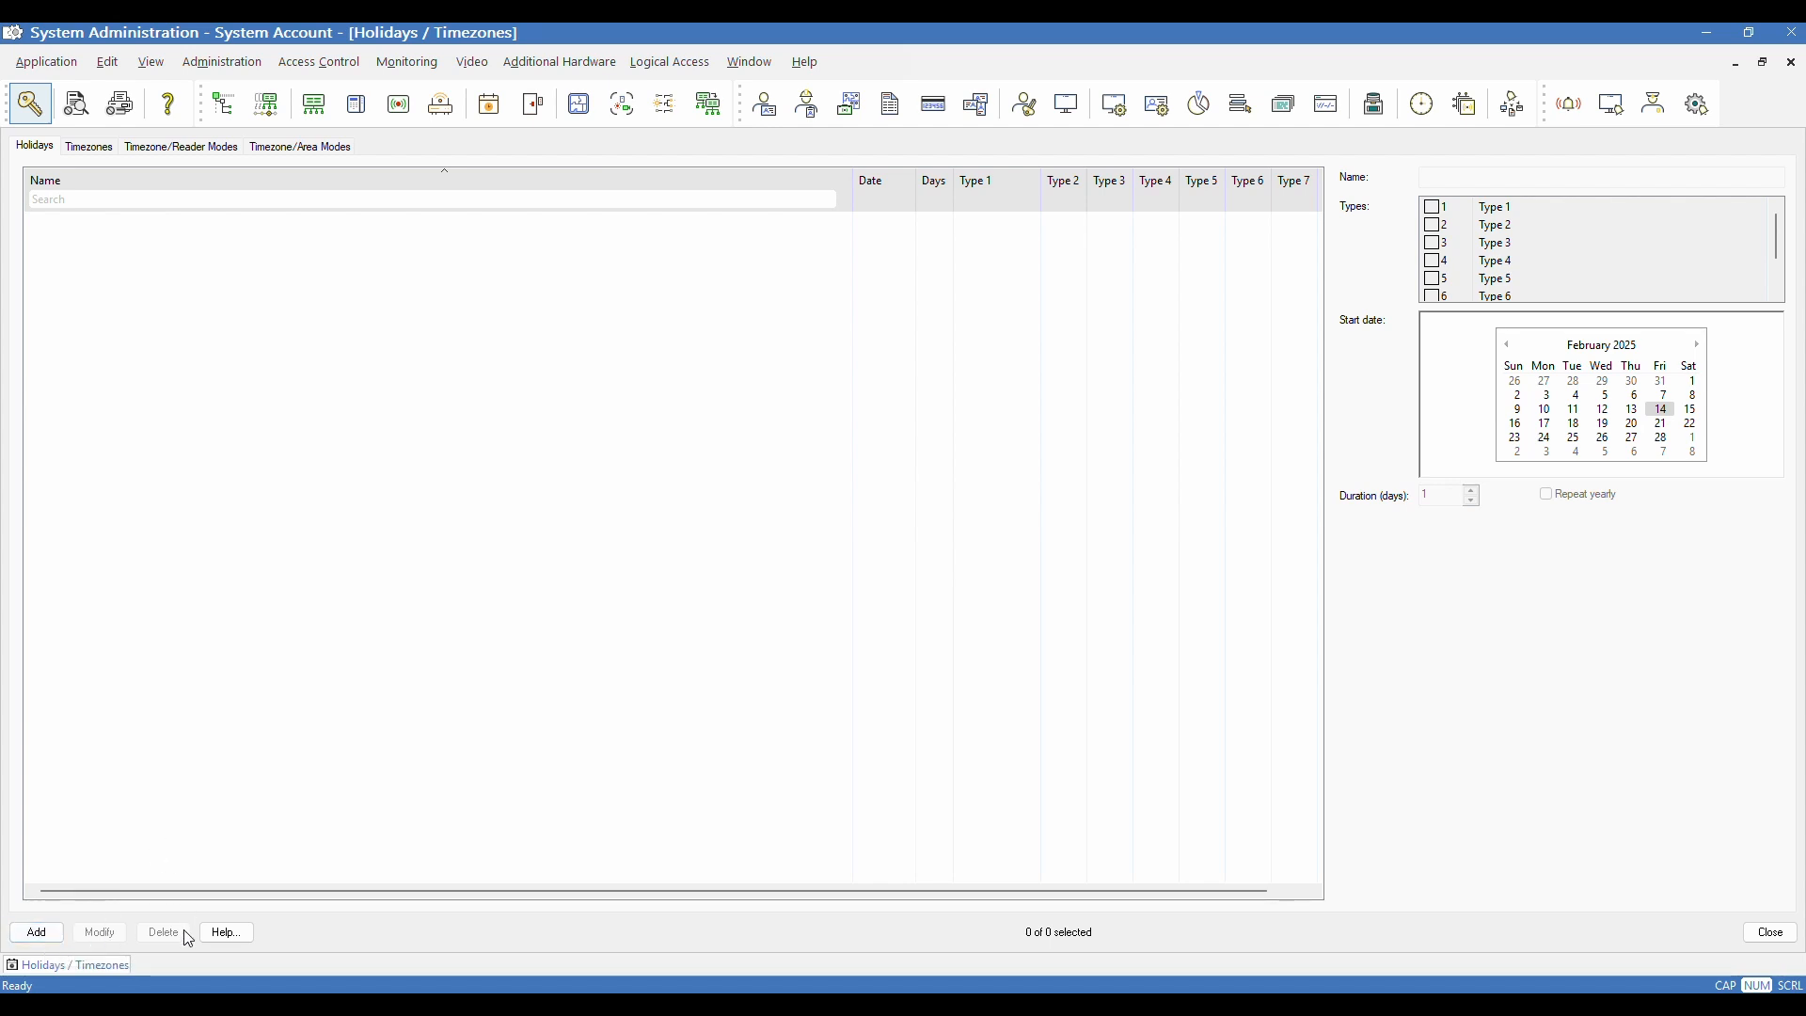
pyautogui.click(46, 939)
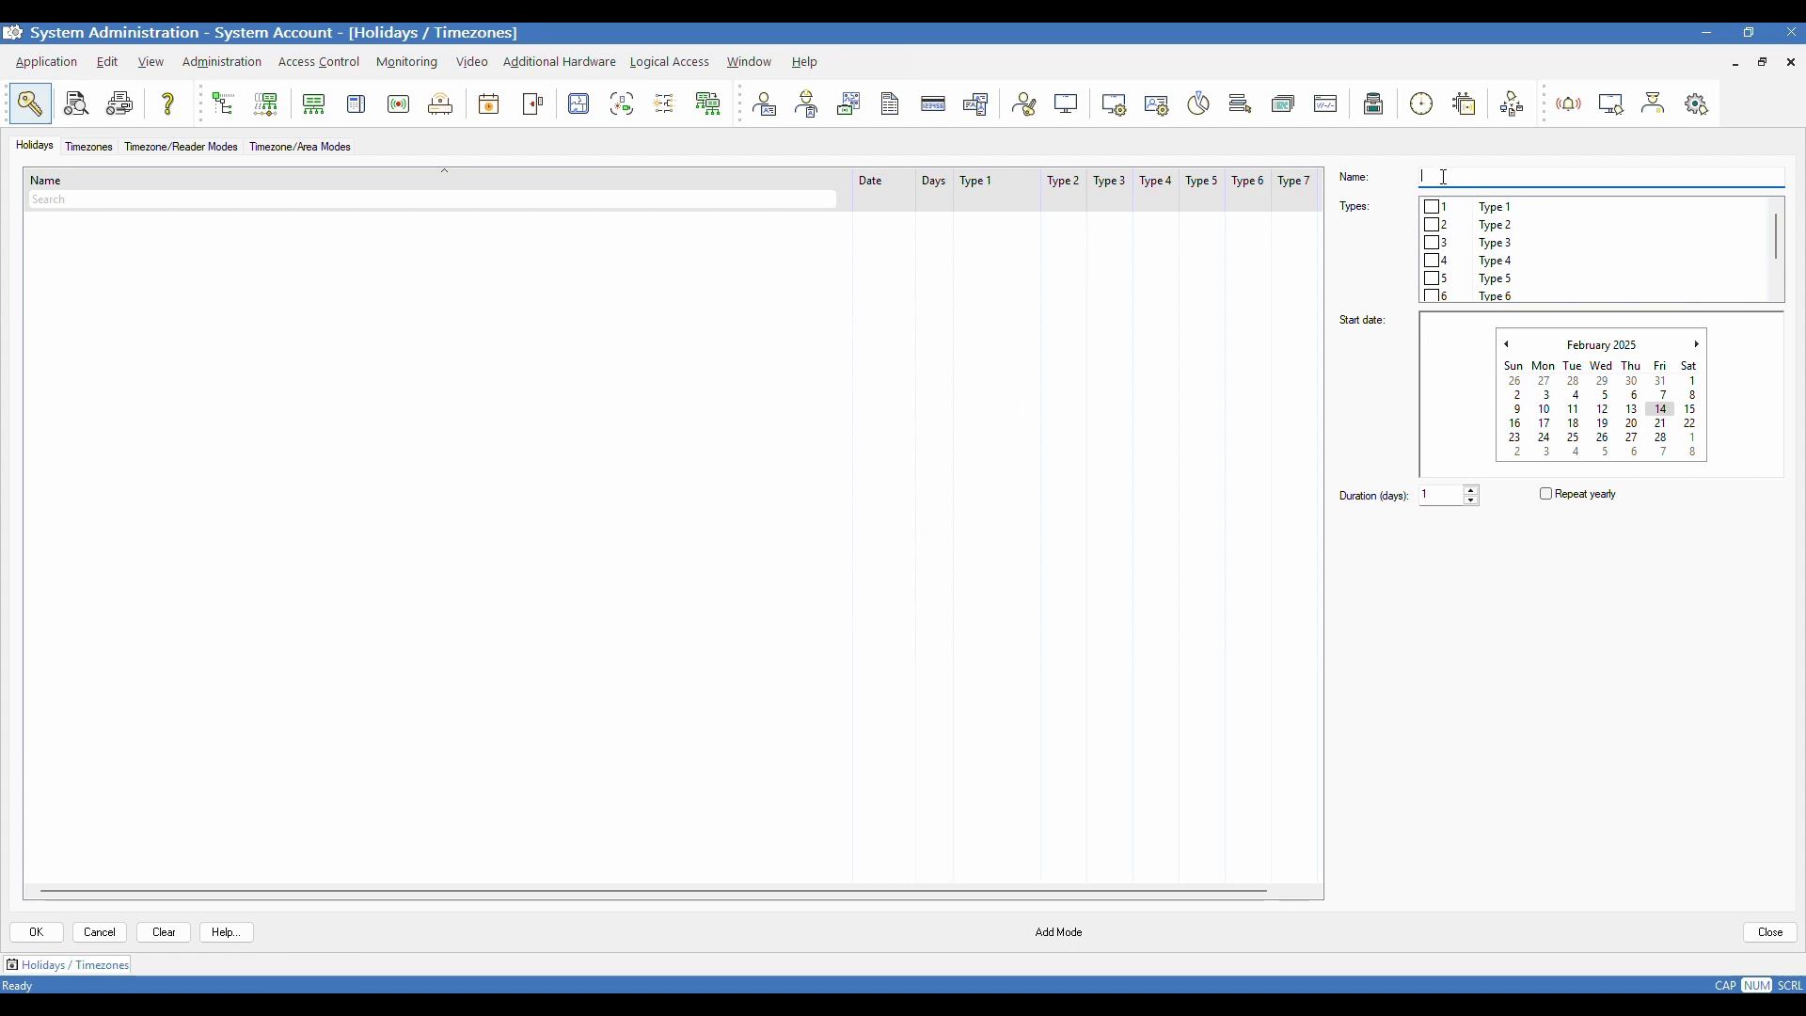
pyautogui.write('Test Holiday')
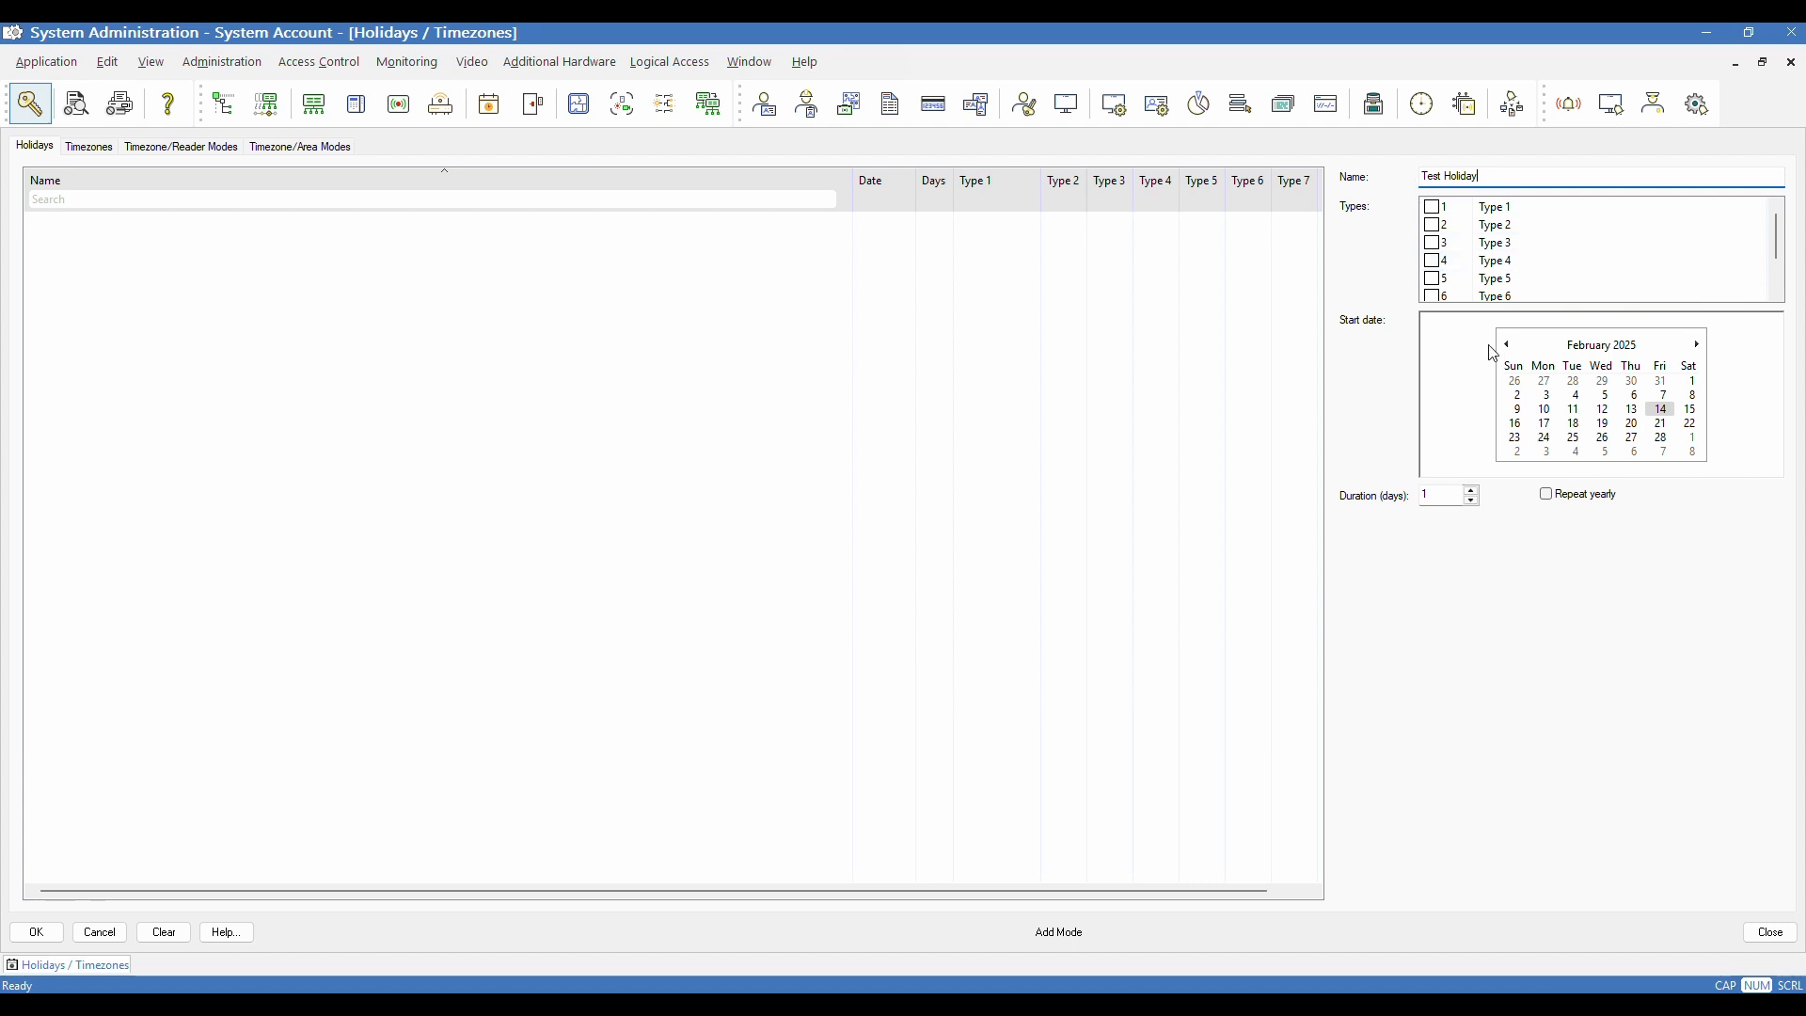
pyautogui.click(1662, 444)
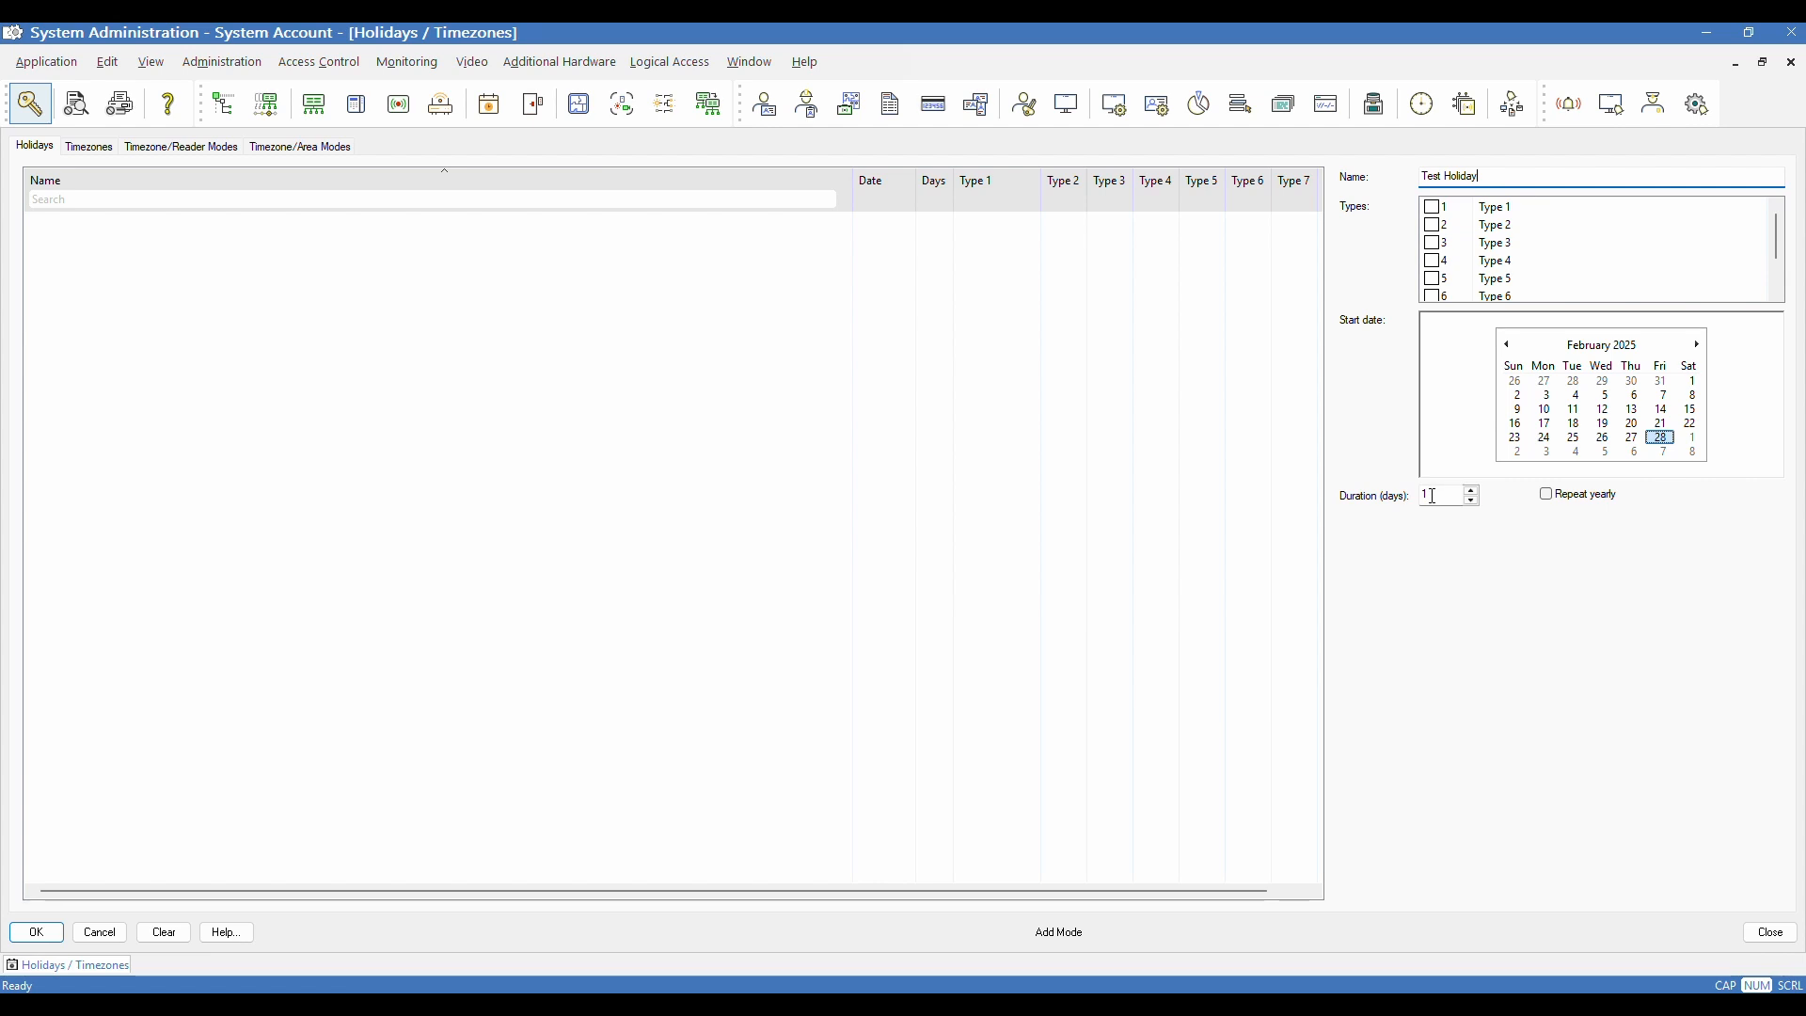
pyautogui.click(1473, 492)
pyautogui.click(1478, 508)
pyautogui.click(1549, 498)
pyautogui.click(1551, 501)
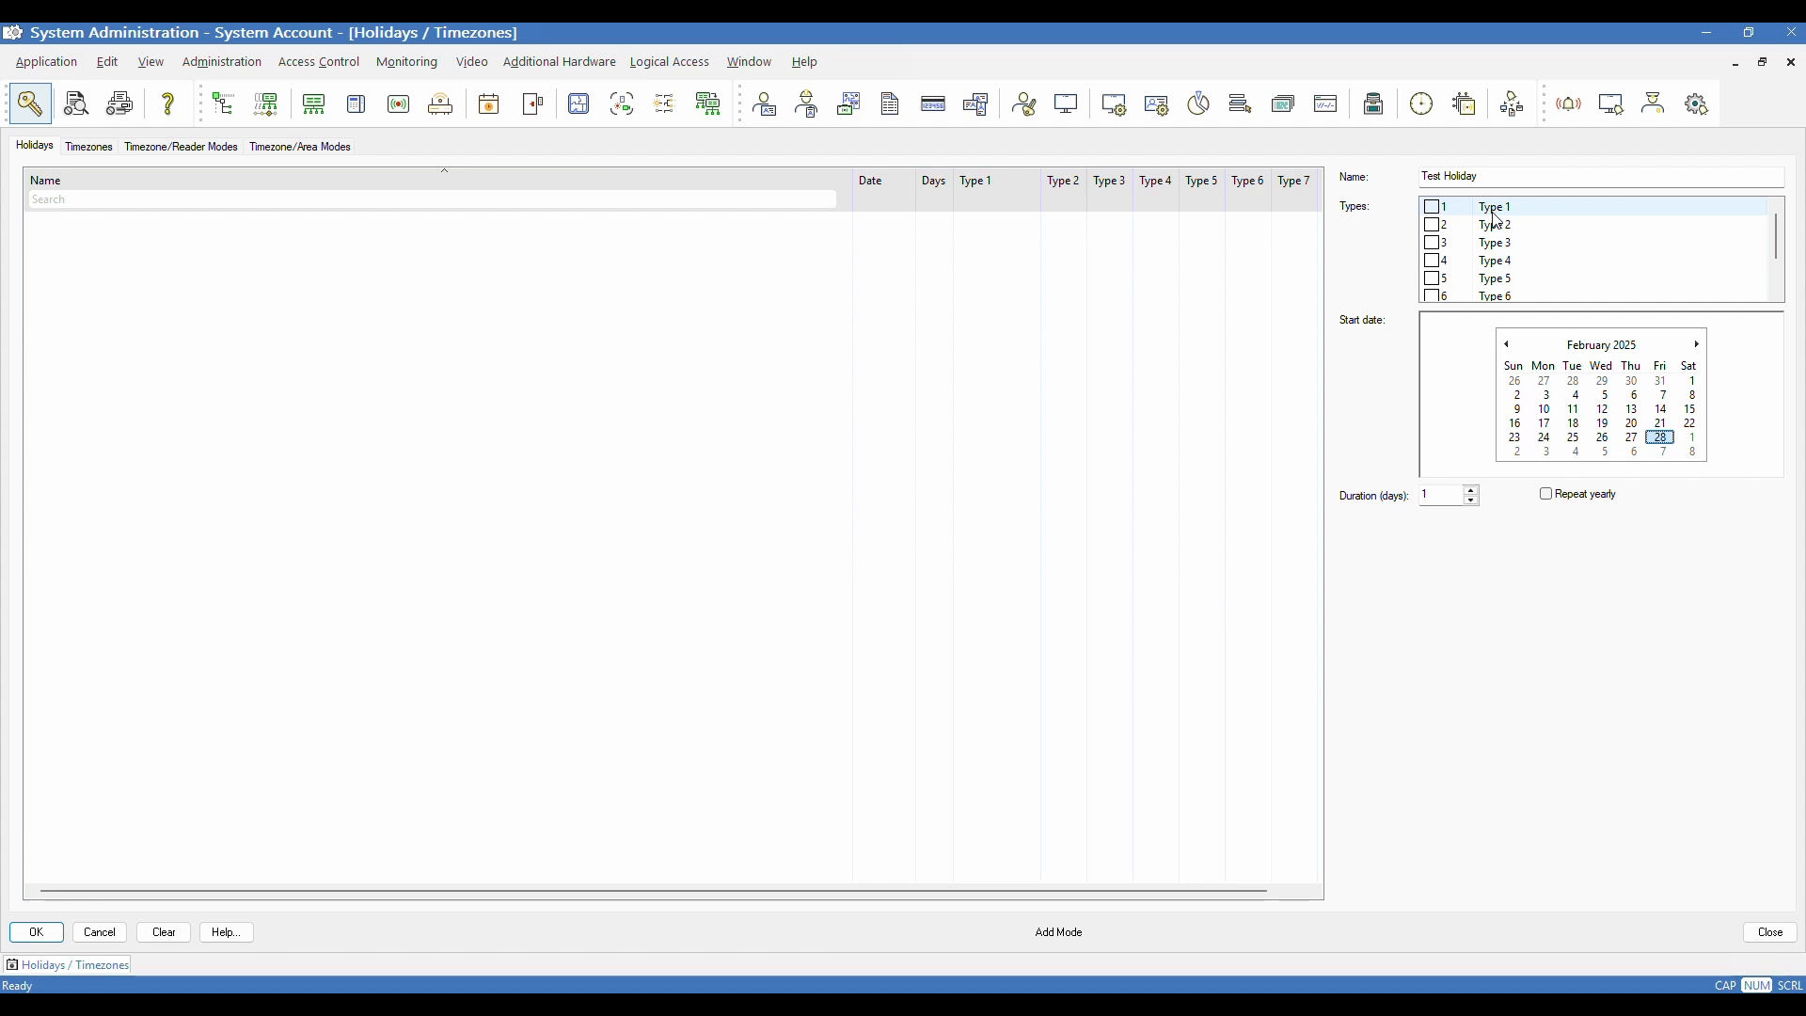
# - Assign holiday Type 1 to the new holiday and save it
pyautogui.scroll(-2, 1511, 294)
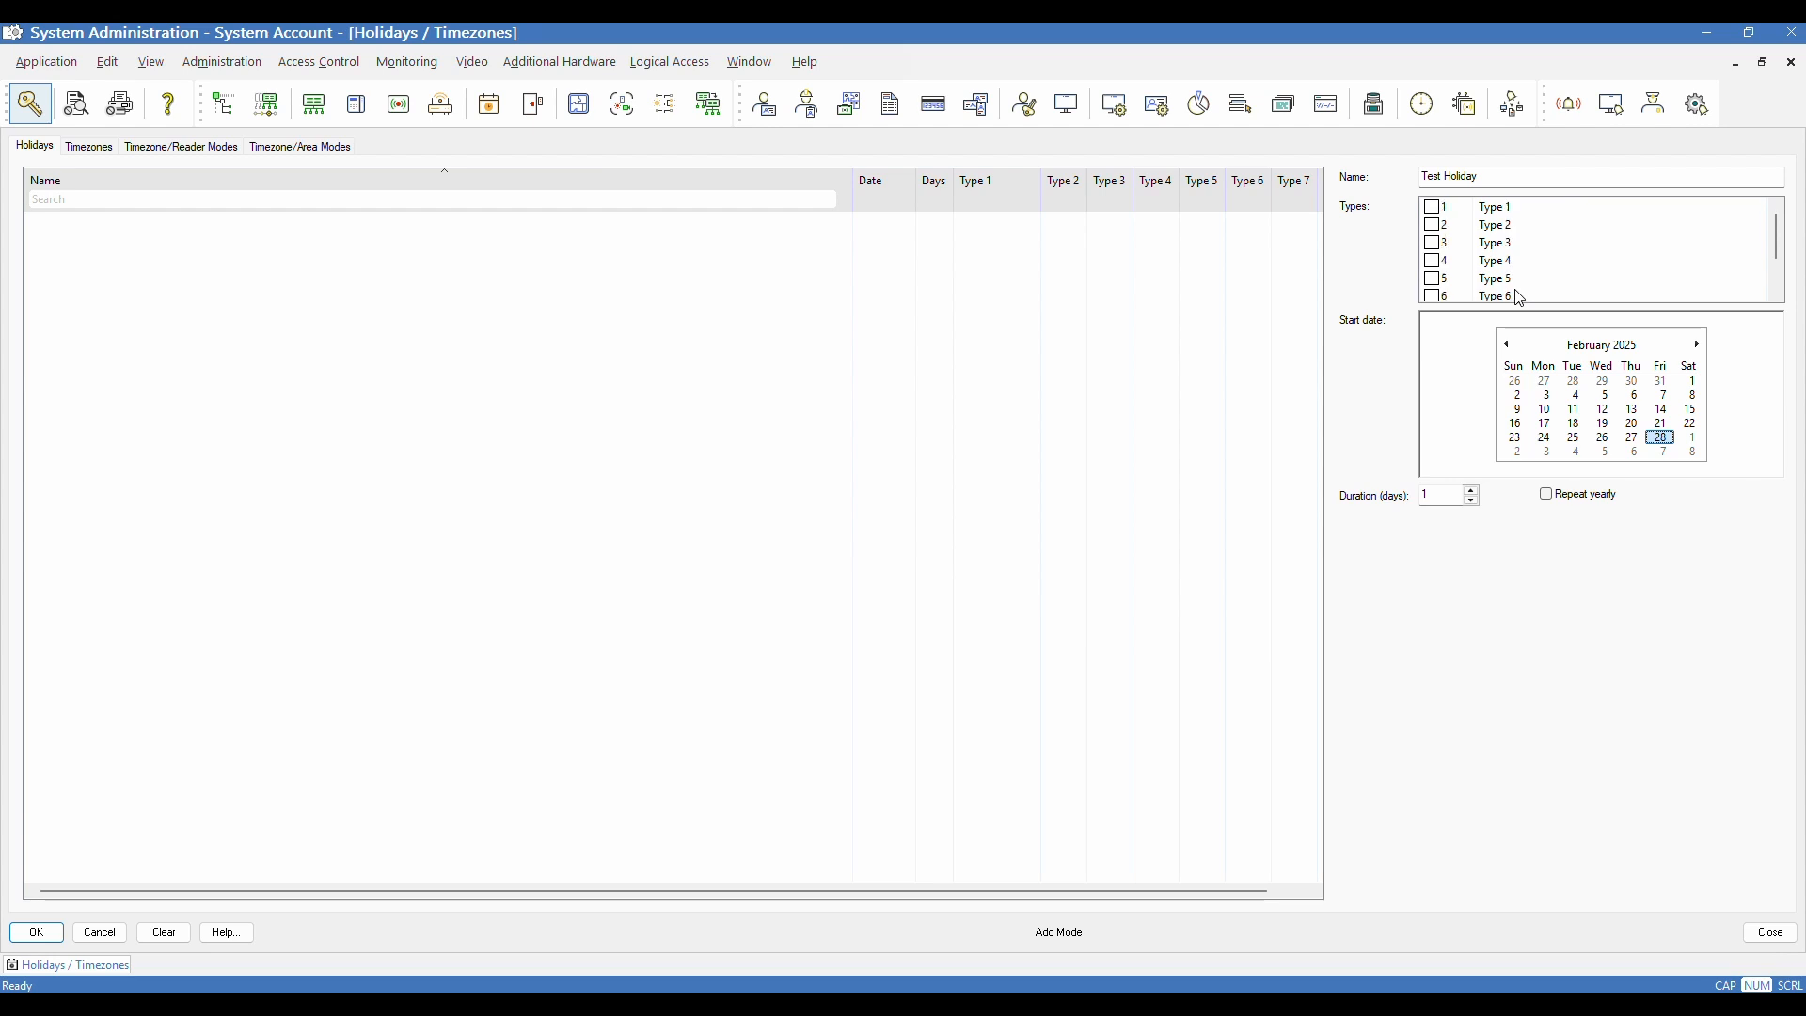
pyautogui.scroll(2, 1515, 219)
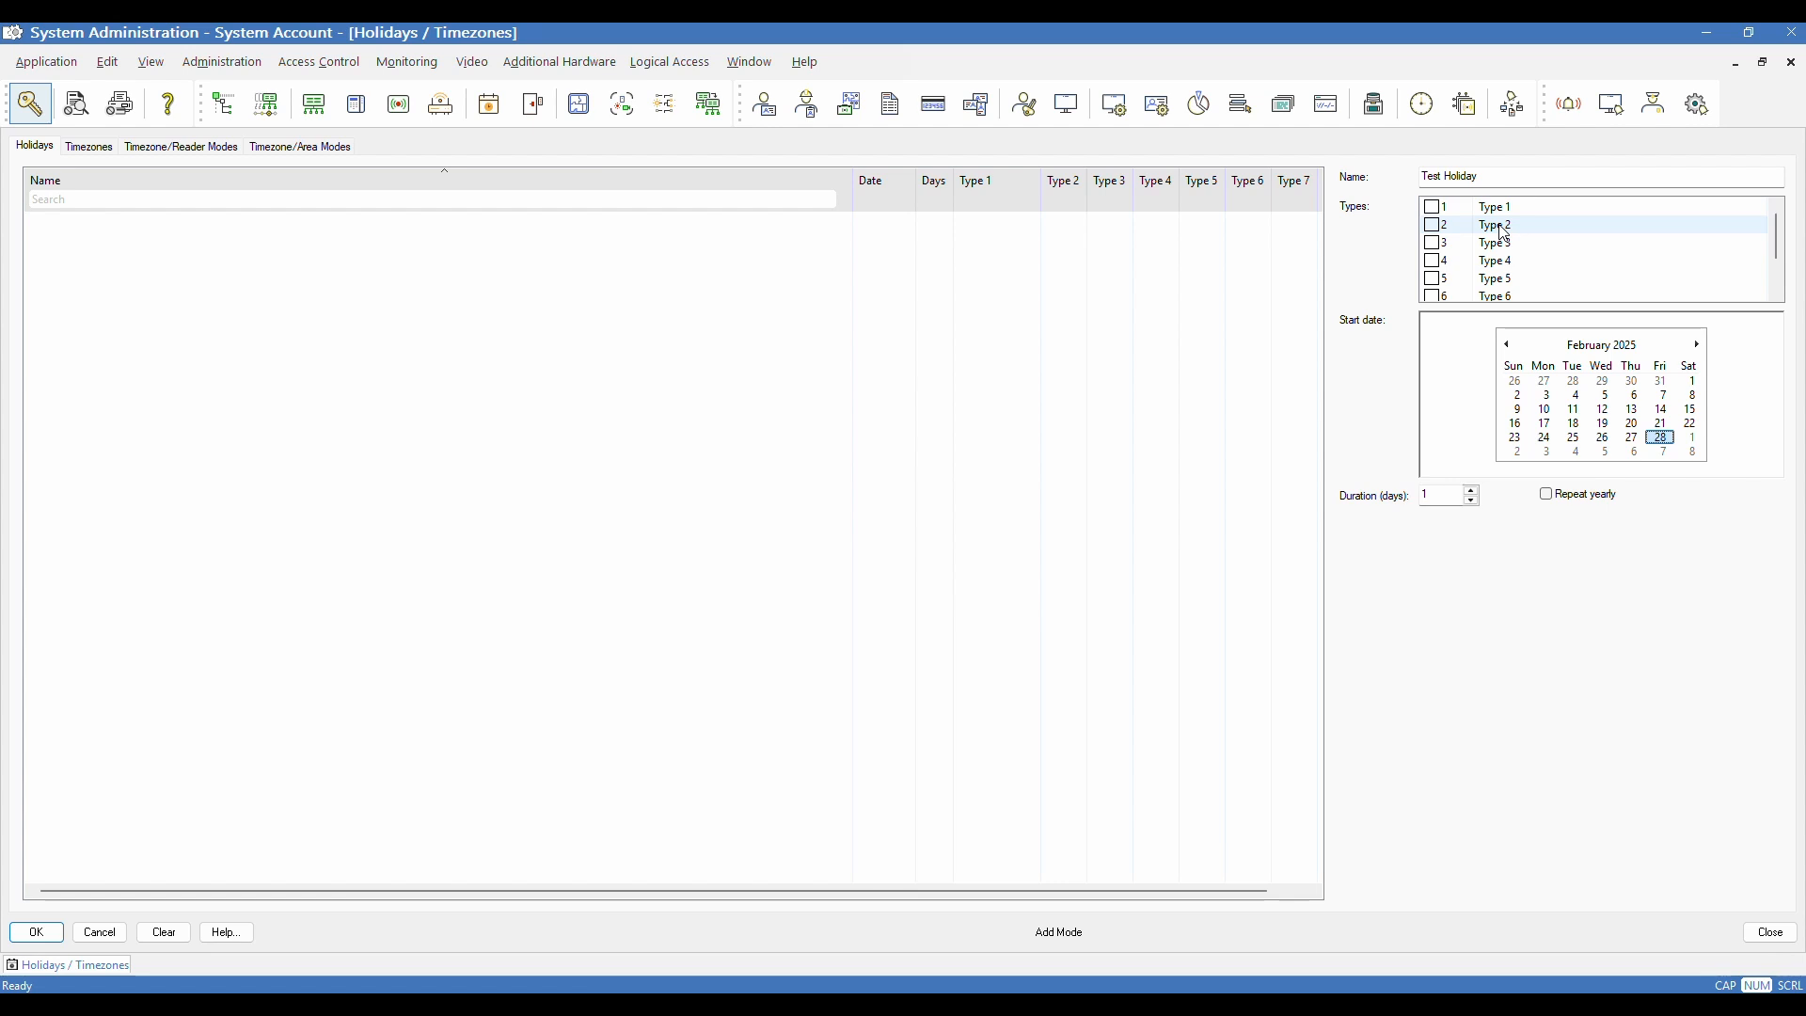
pyautogui.click(1431, 207)
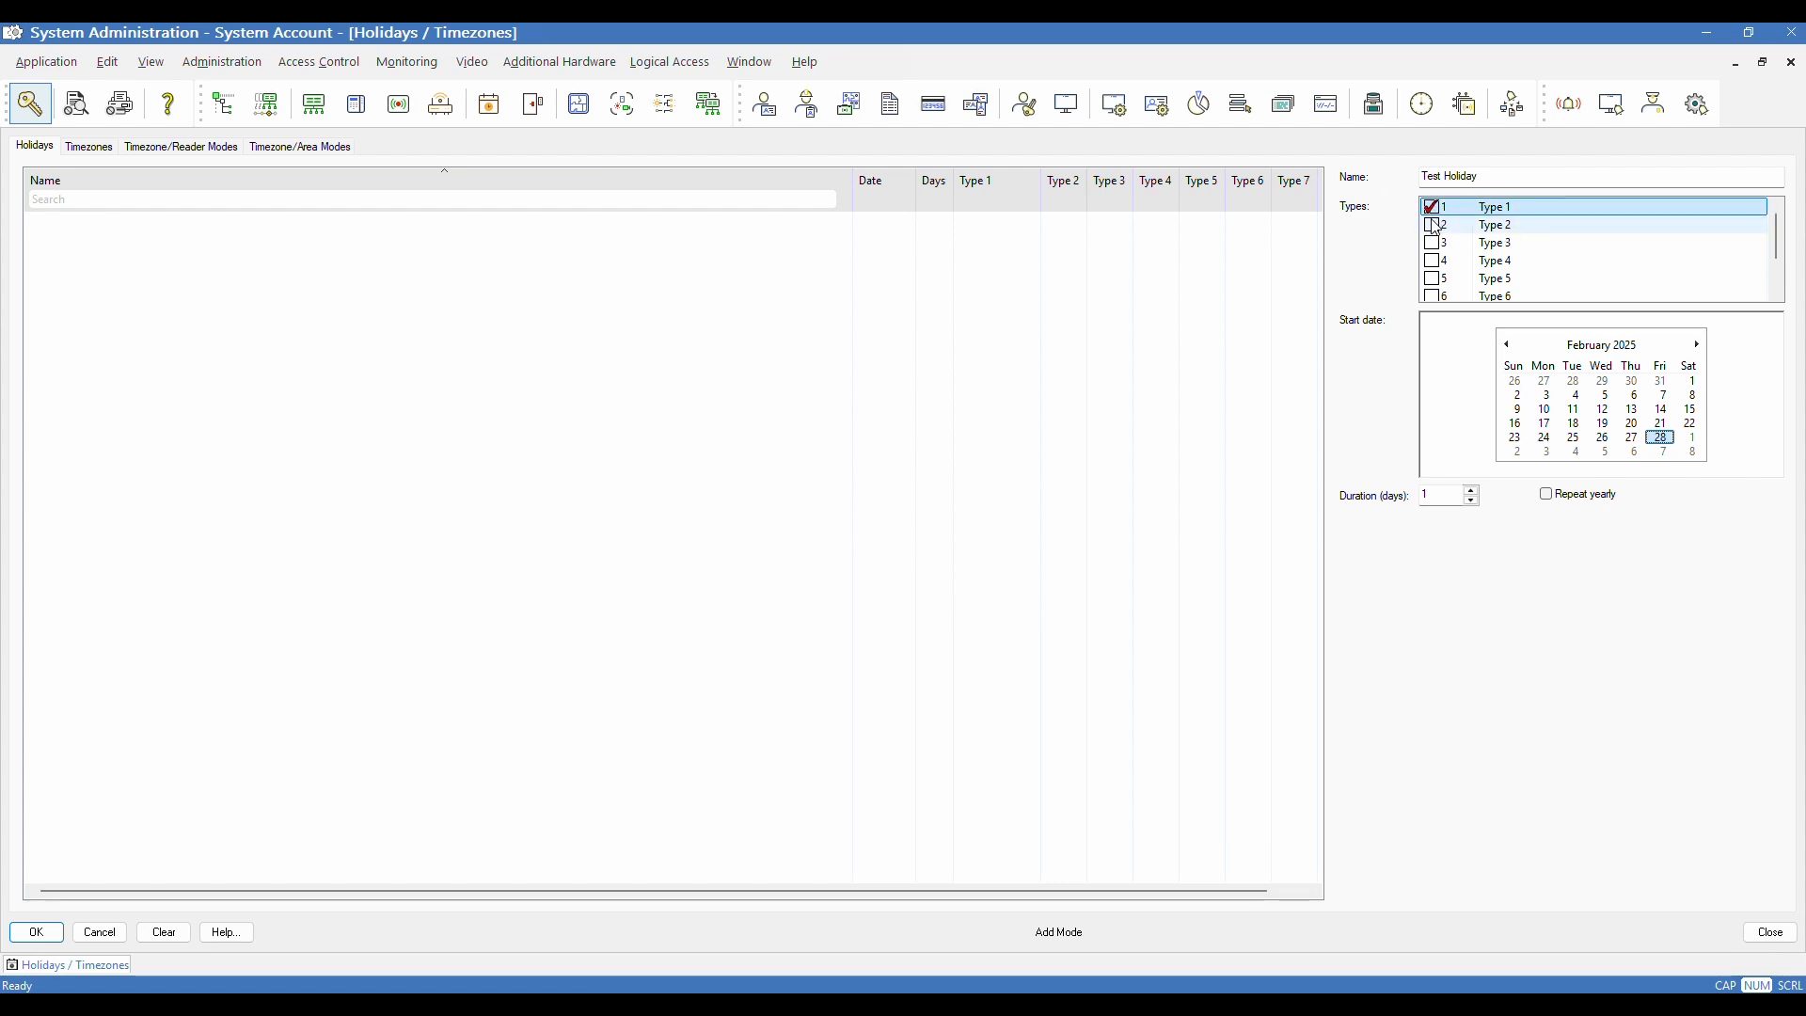
pyautogui.click(1439, 227)
pyautogui.click(1440, 228)
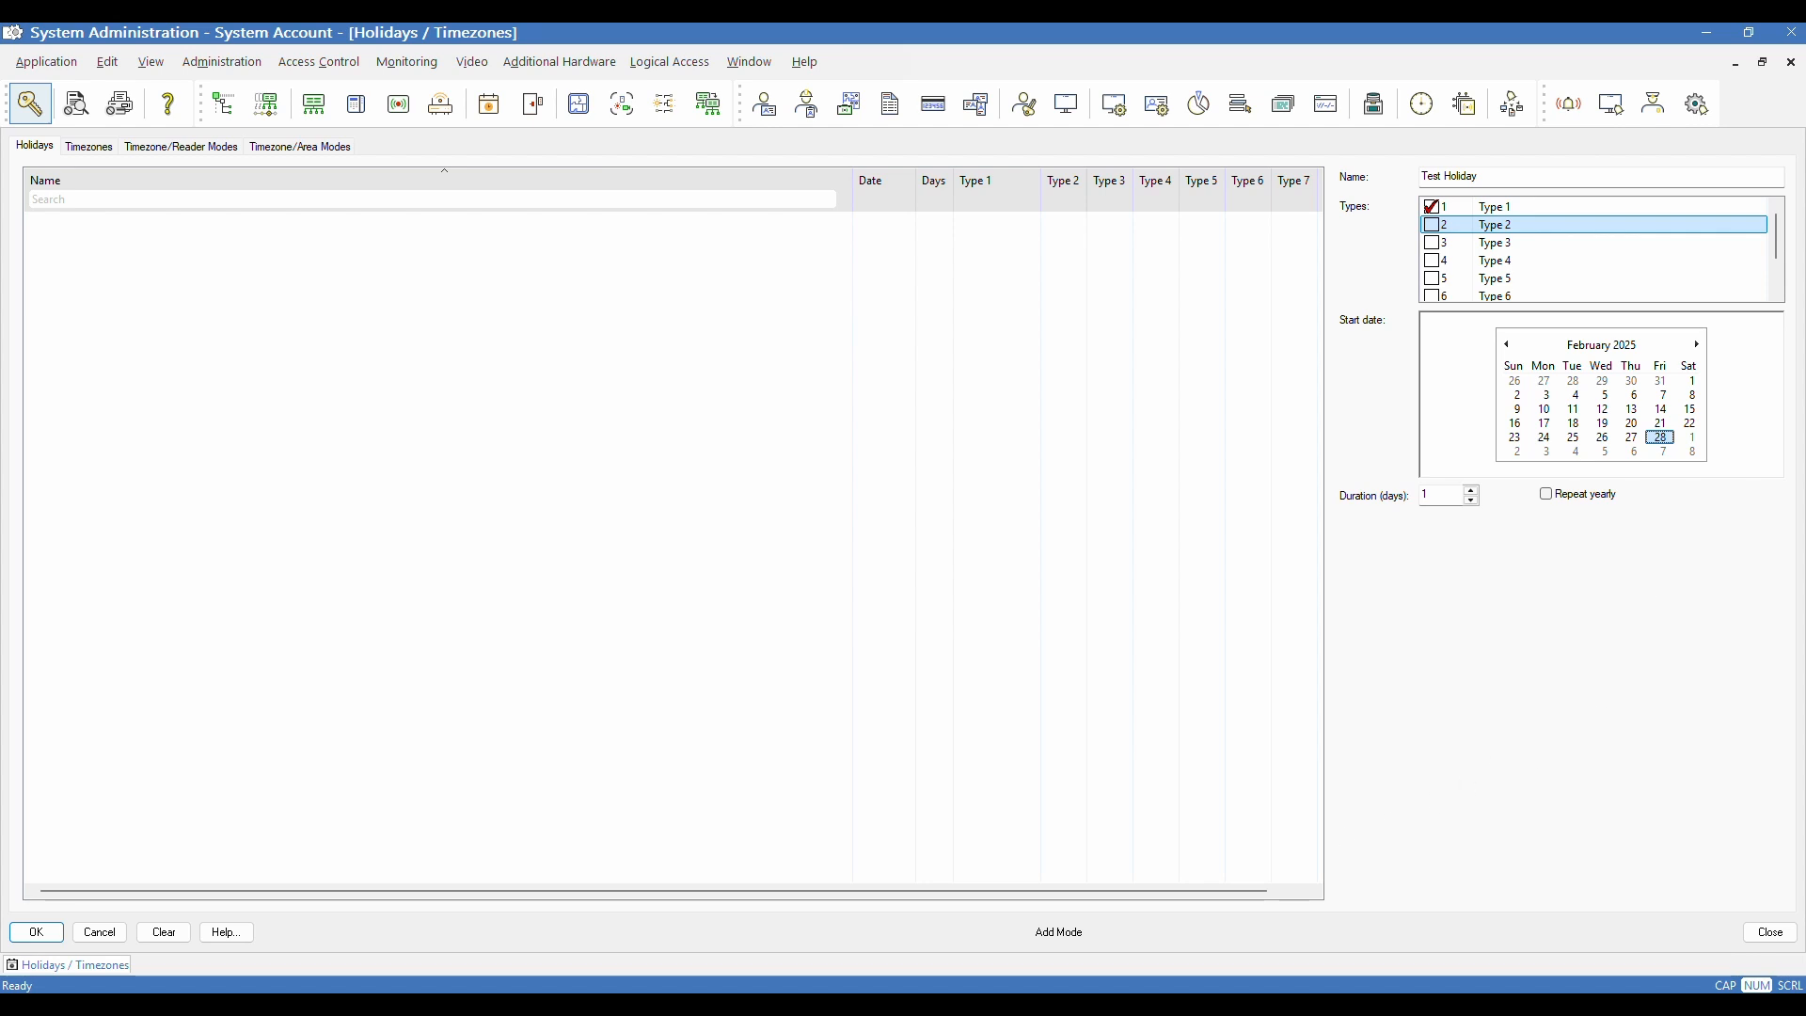
pyautogui.click(35, 941)
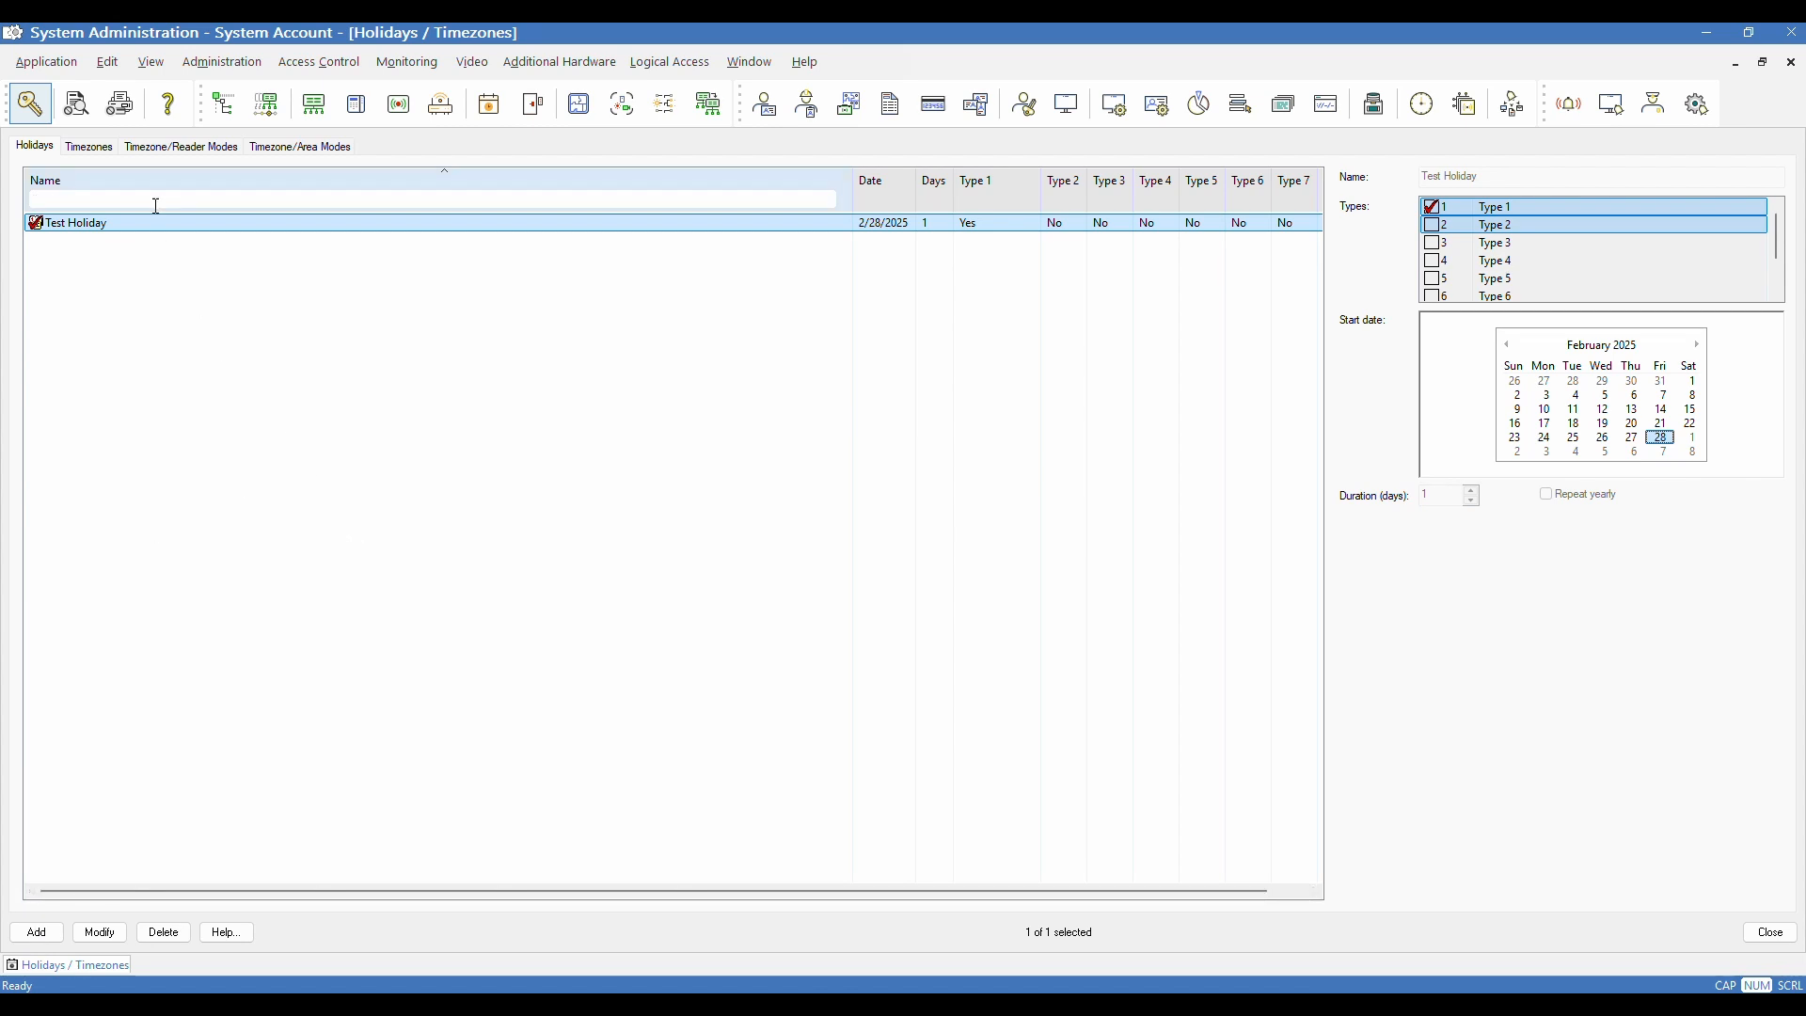
# - Modify Test Unlock Timezone by adding a second interval from 08:00 to 12:00 applied only to holiday type H1, and save it
pyautogui.click(90, 148)
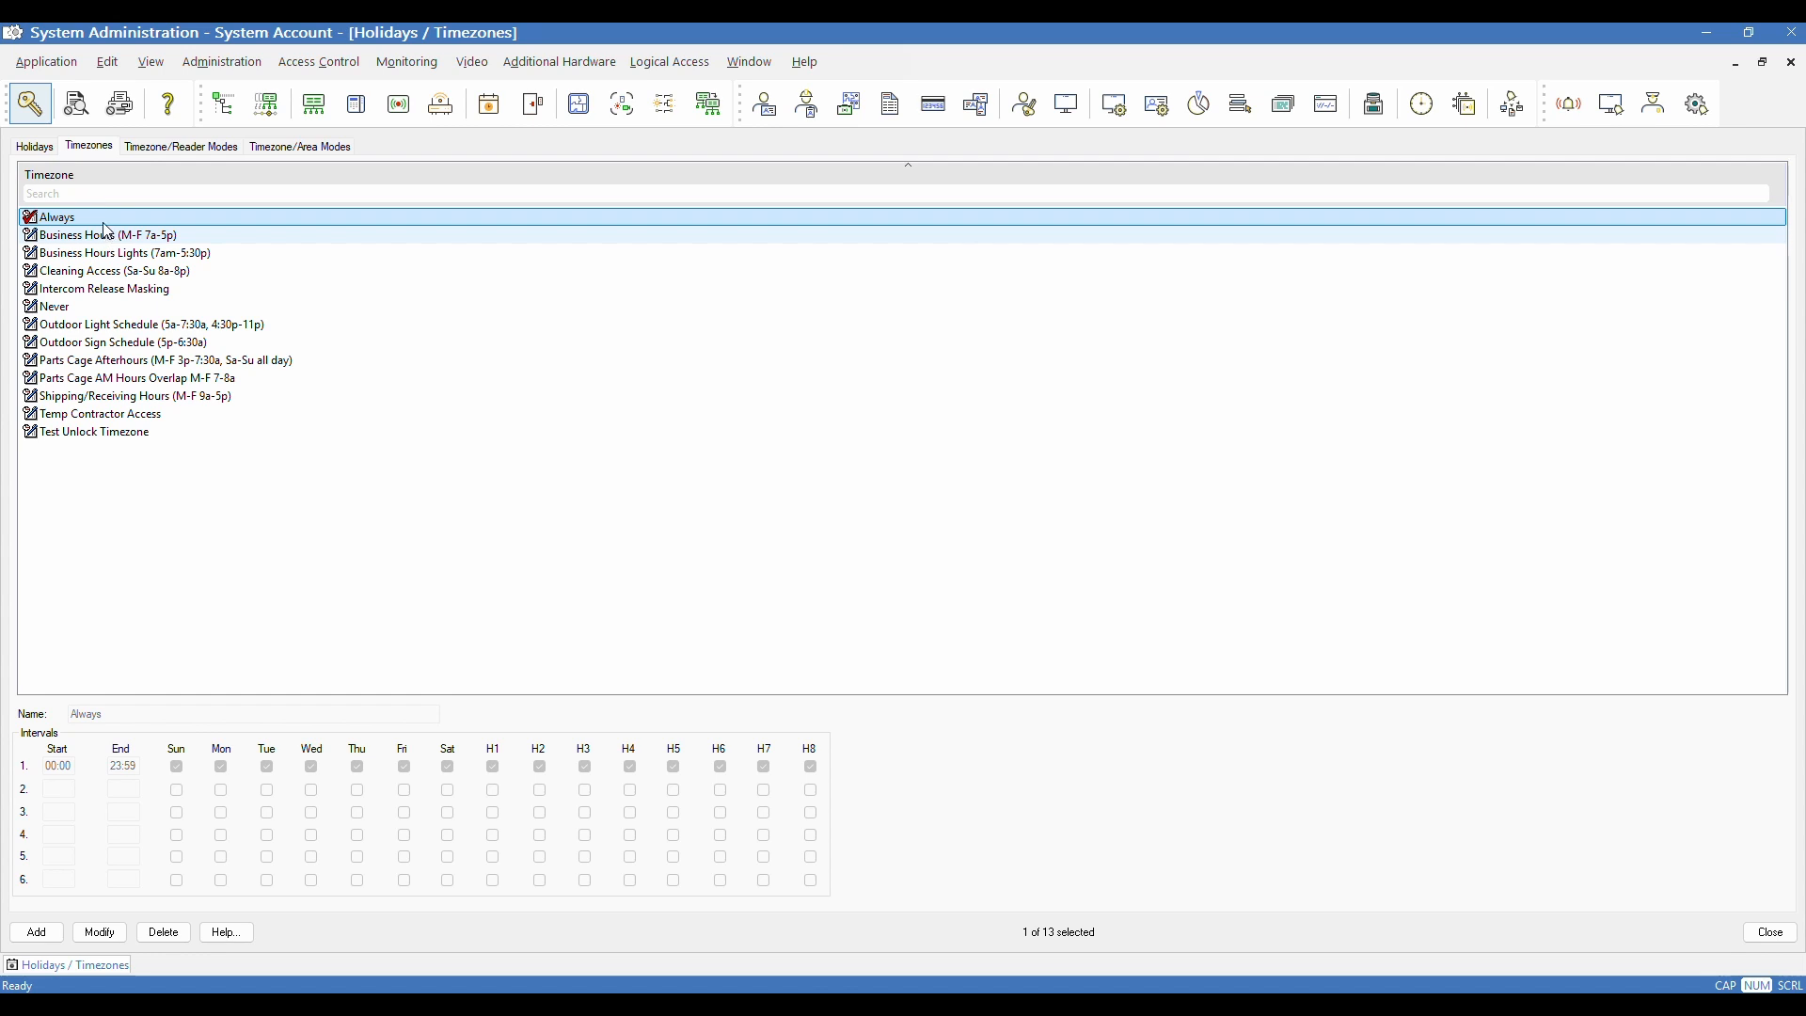
pyautogui.click(207, 196)
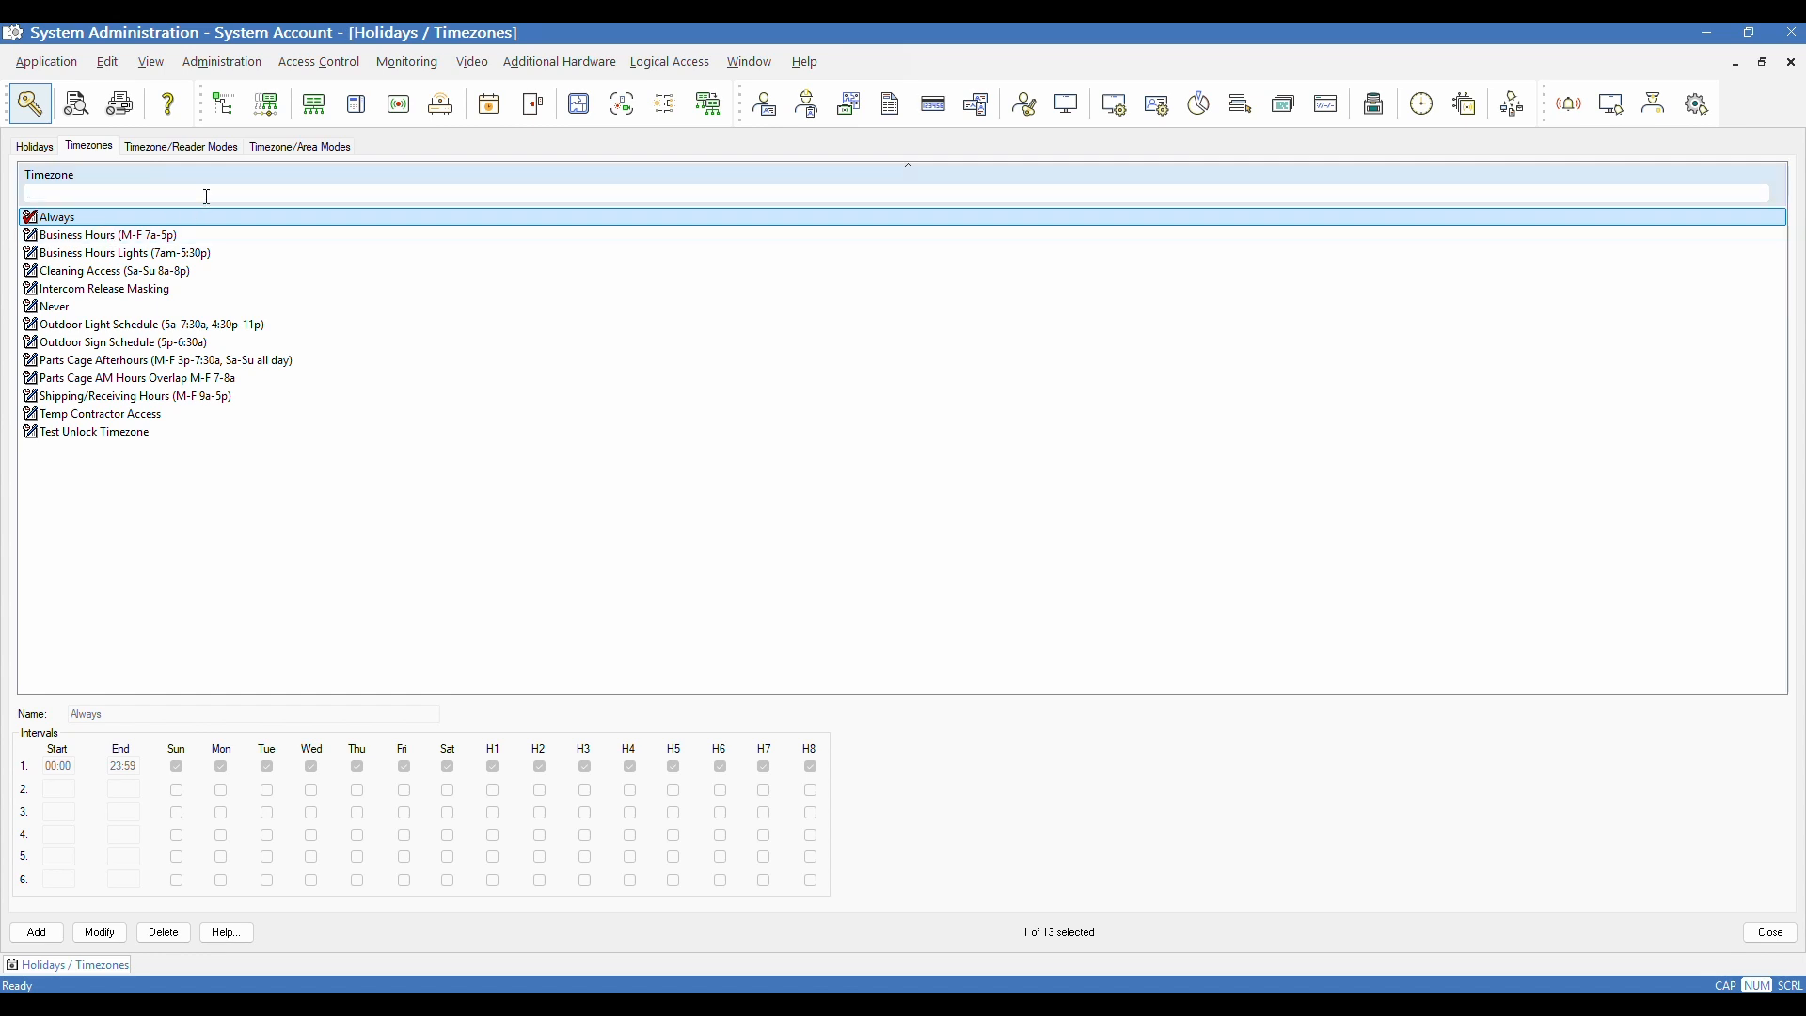
pyautogui.click(118, 434)
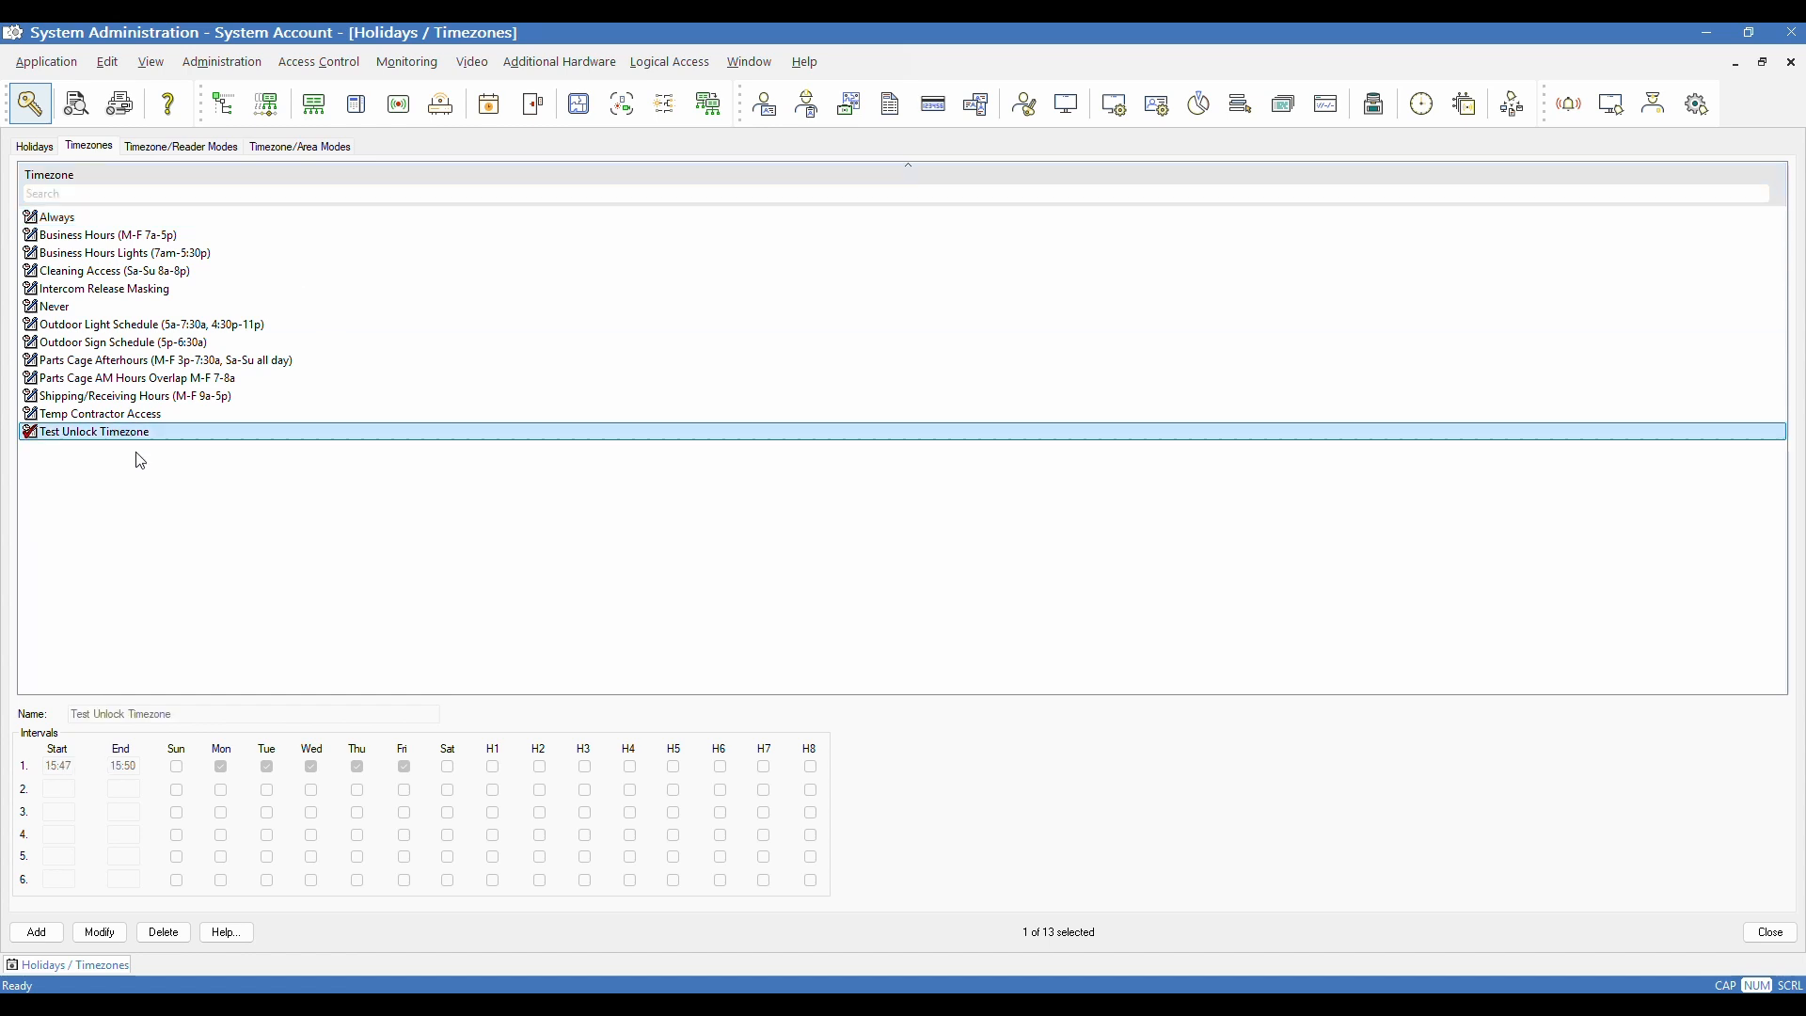
pyautogui.click(100, 937)
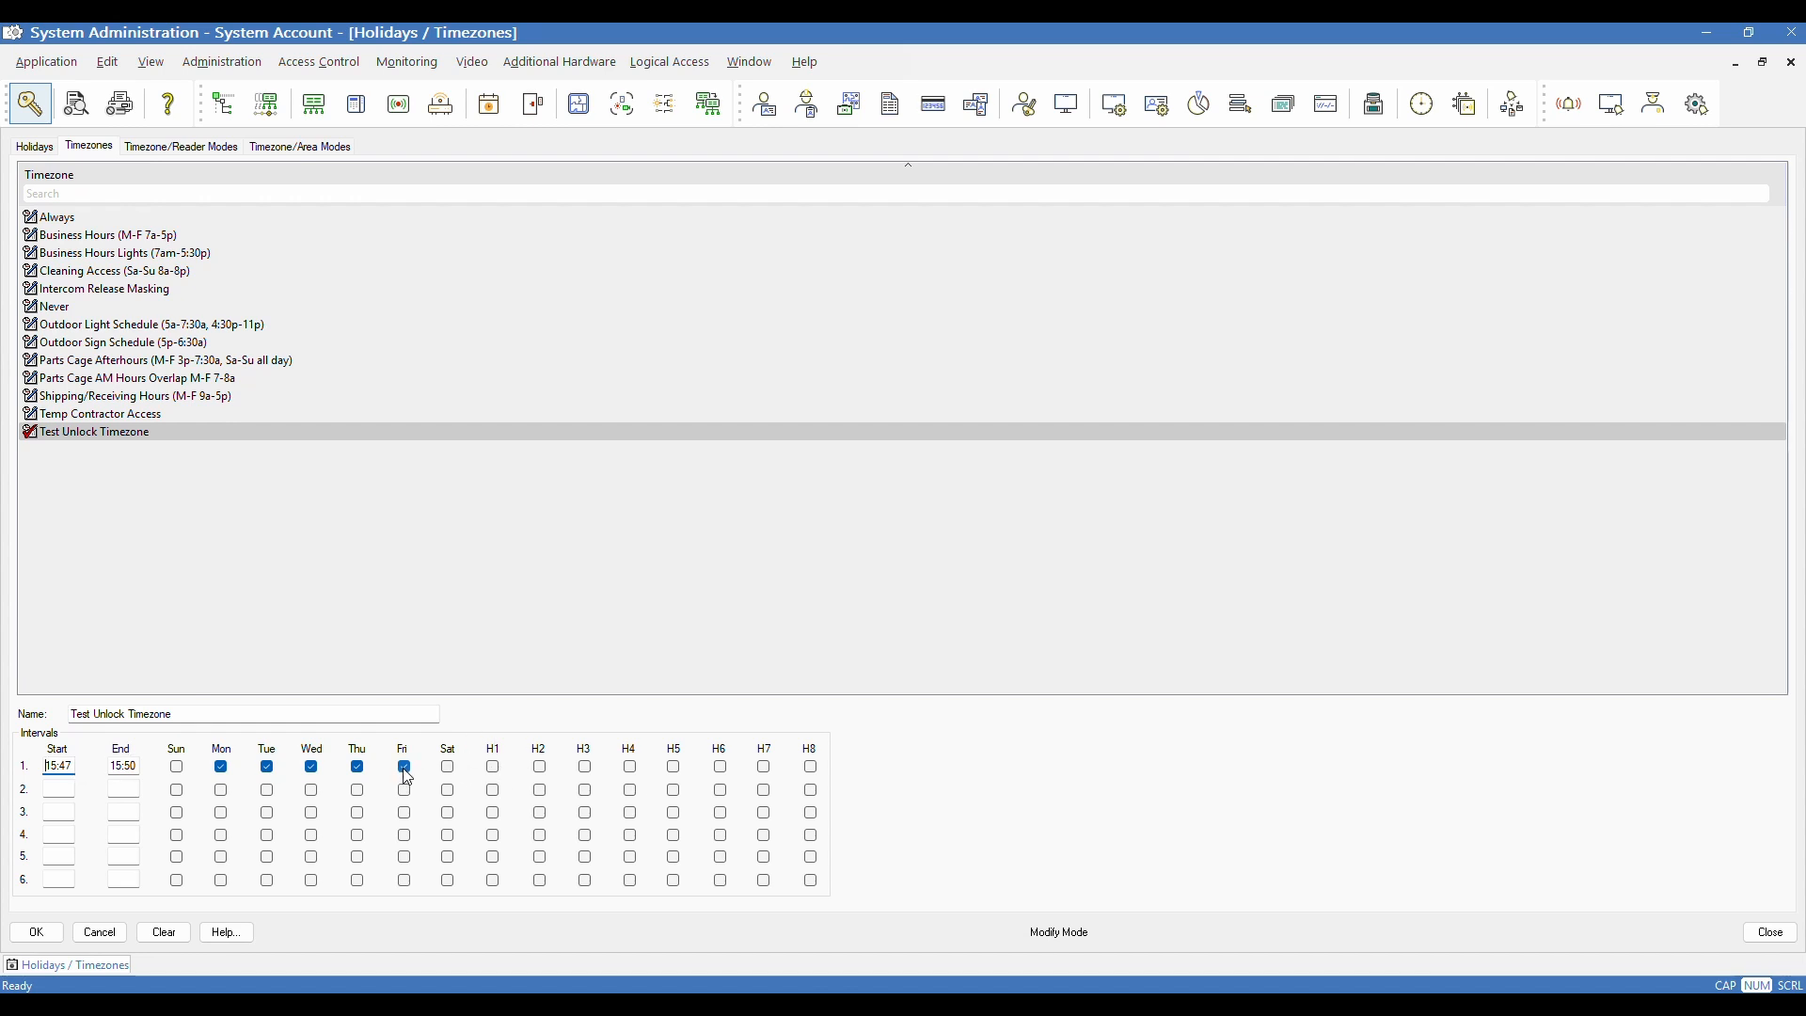
pyautogui.click(496, 771)
pyautogui.click(495, 770)
pyautogui.click(59, 792)
pyautogui.write('08:00')
pyautogui.press('Tab')
pyautogui.write('12:')
pyautogui.click(493, 792)
pyautogui.click(42, 936)
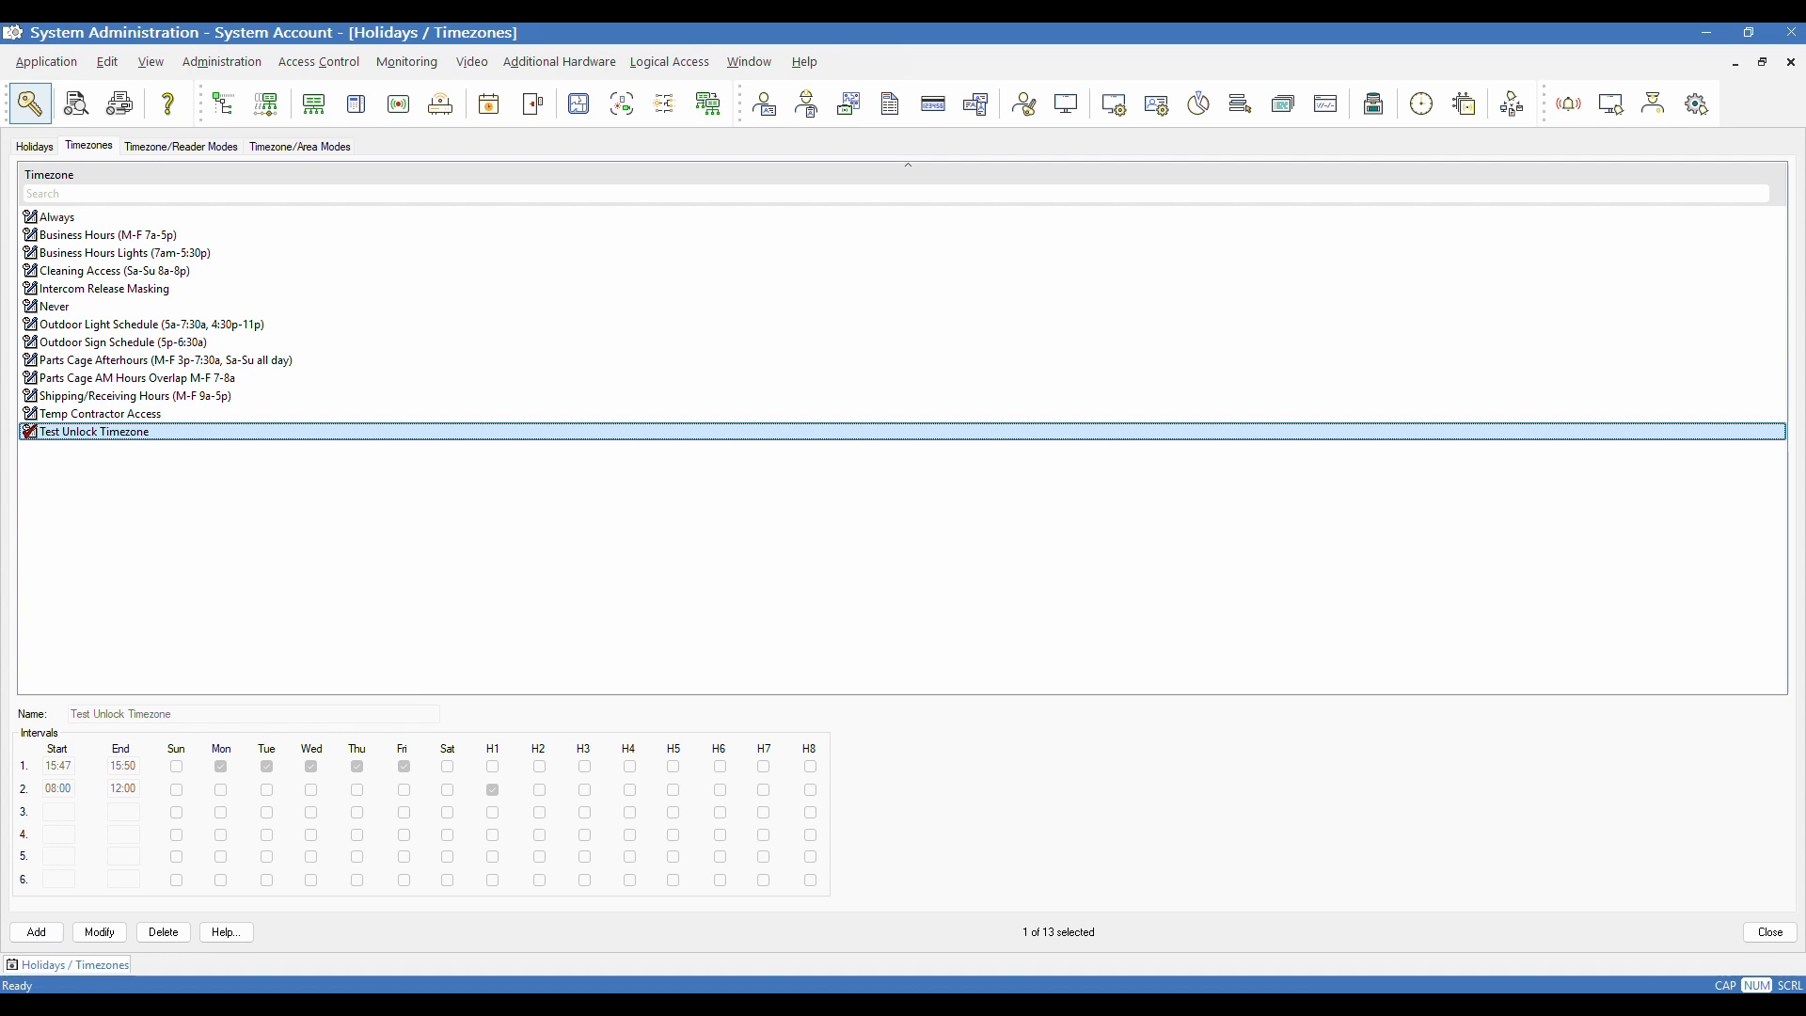
# - Rename holiday type 1 as Test Holiday in the Holidays form
pyautogui.click(36, 148)
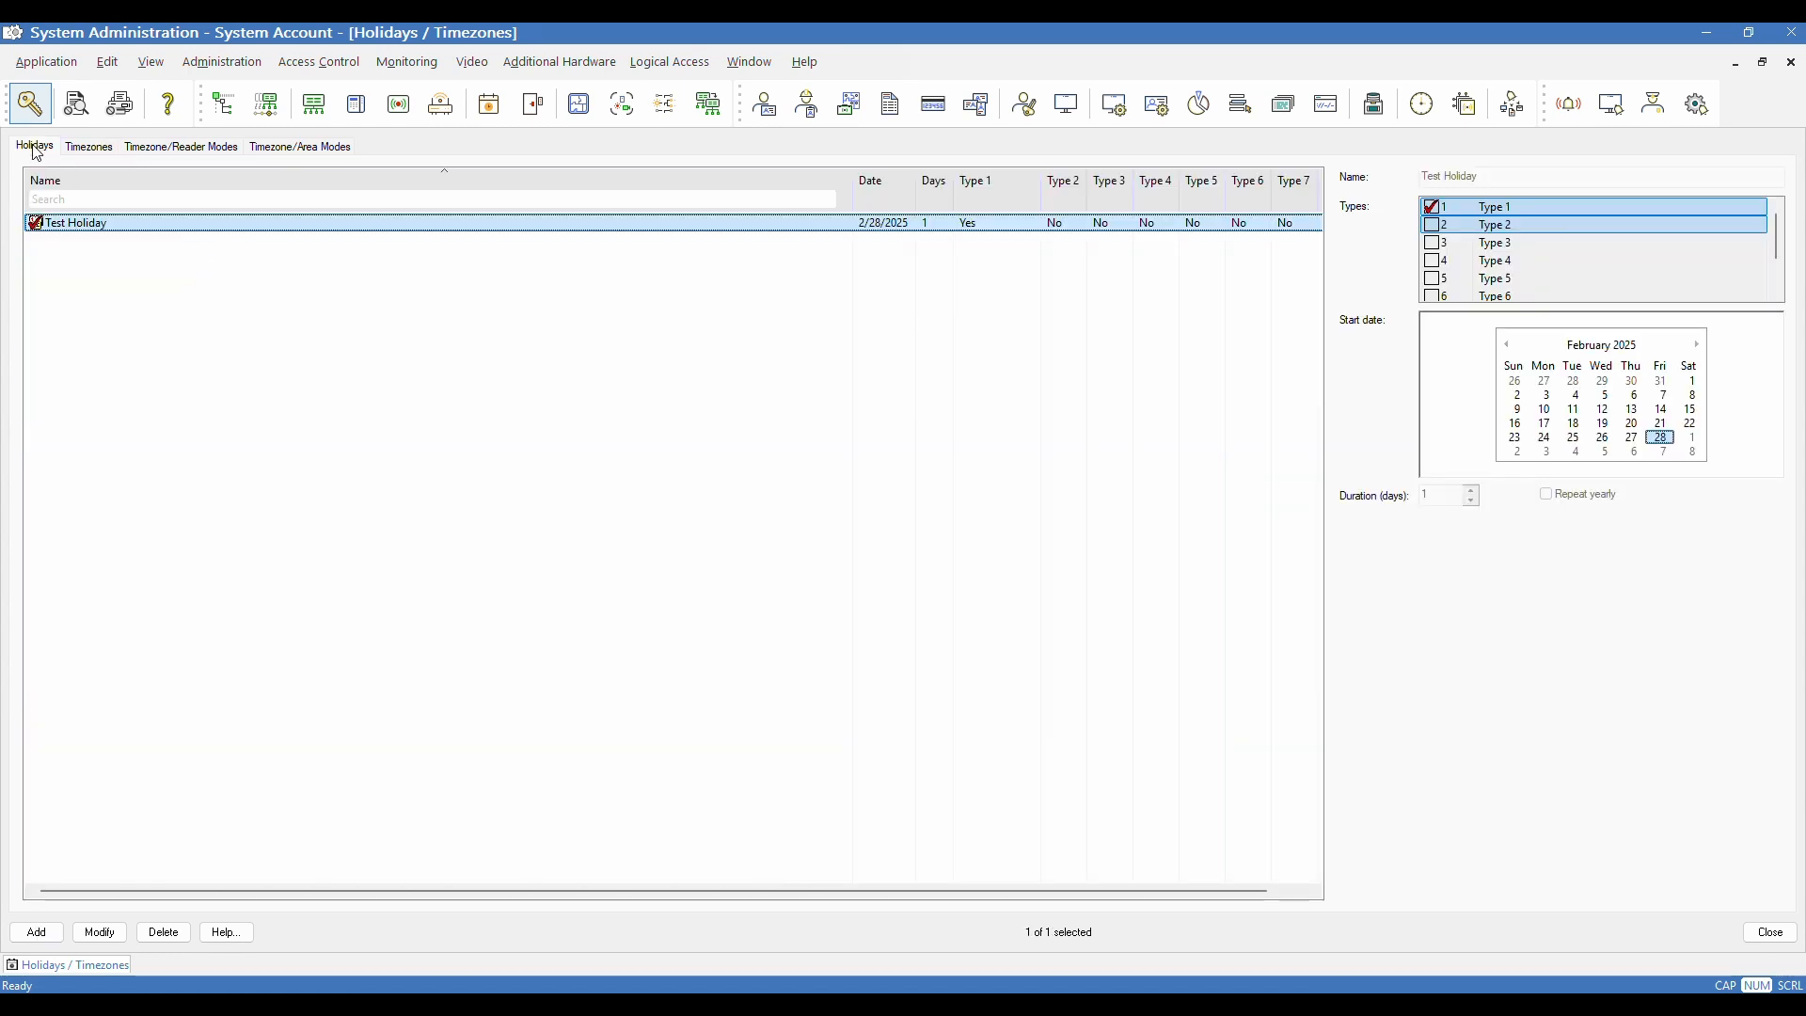
pyautogui.click(1590, 211)
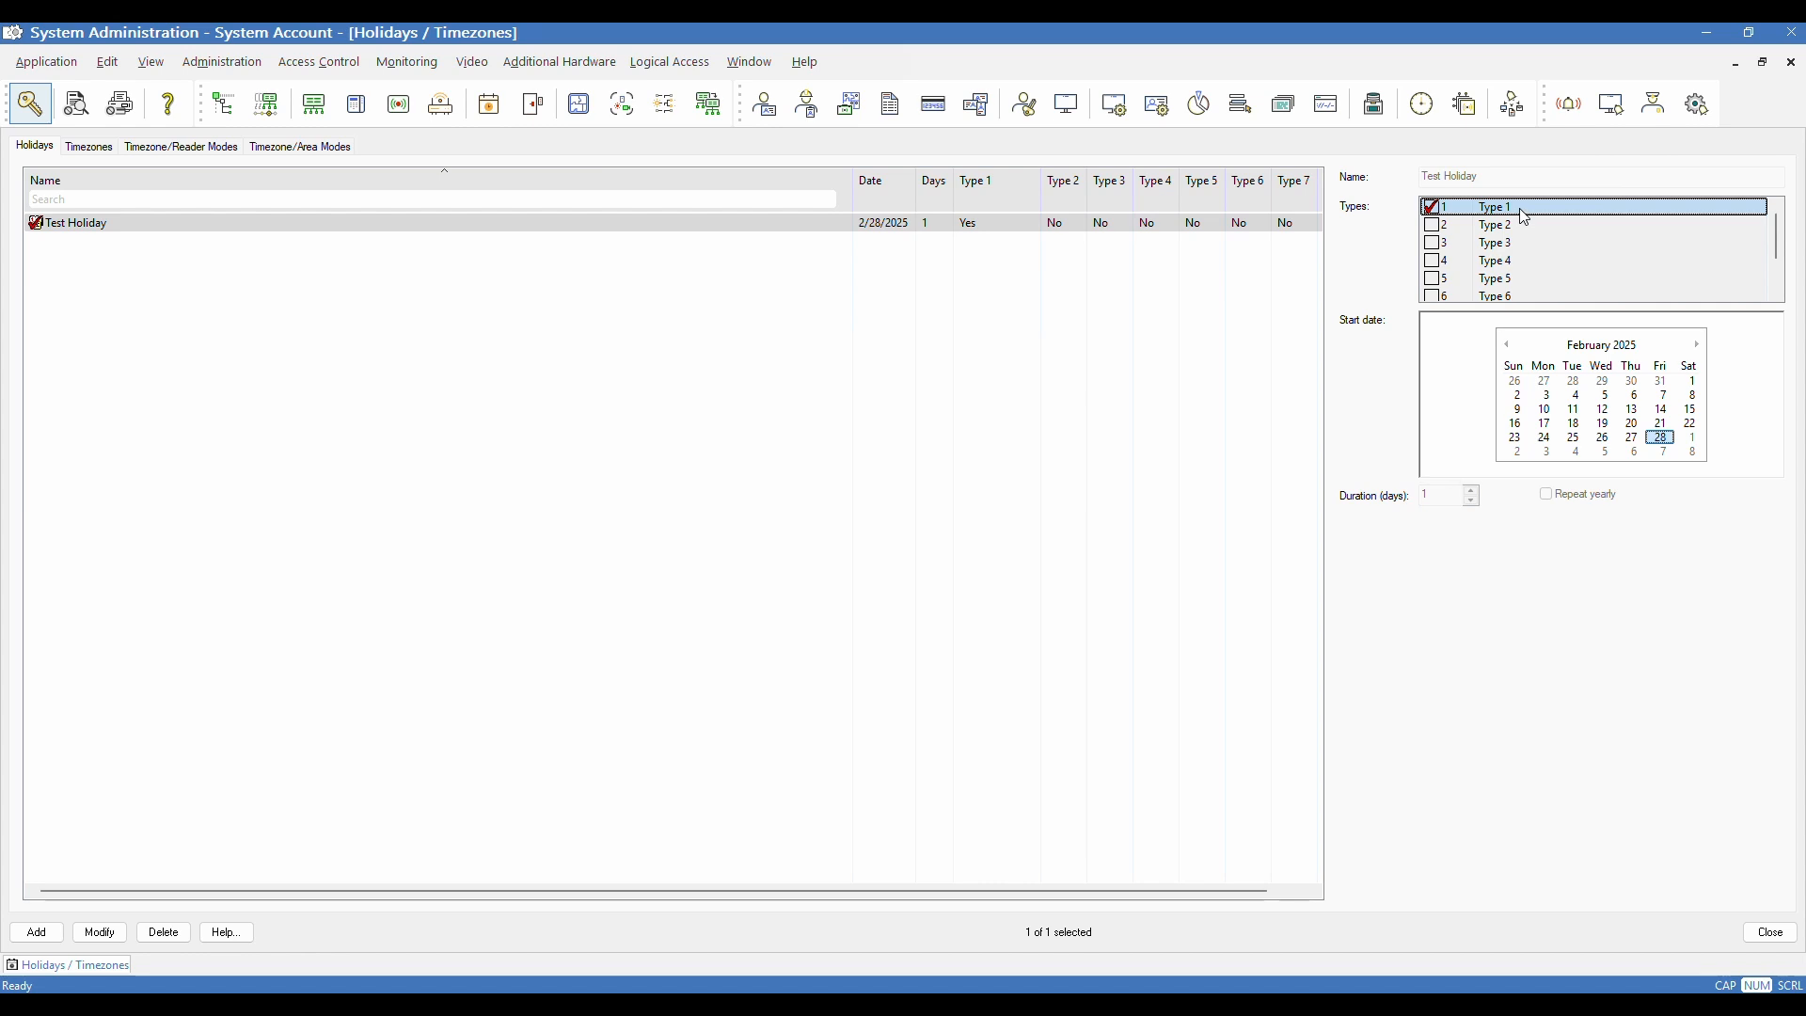
pyautogui.click(81, 147)
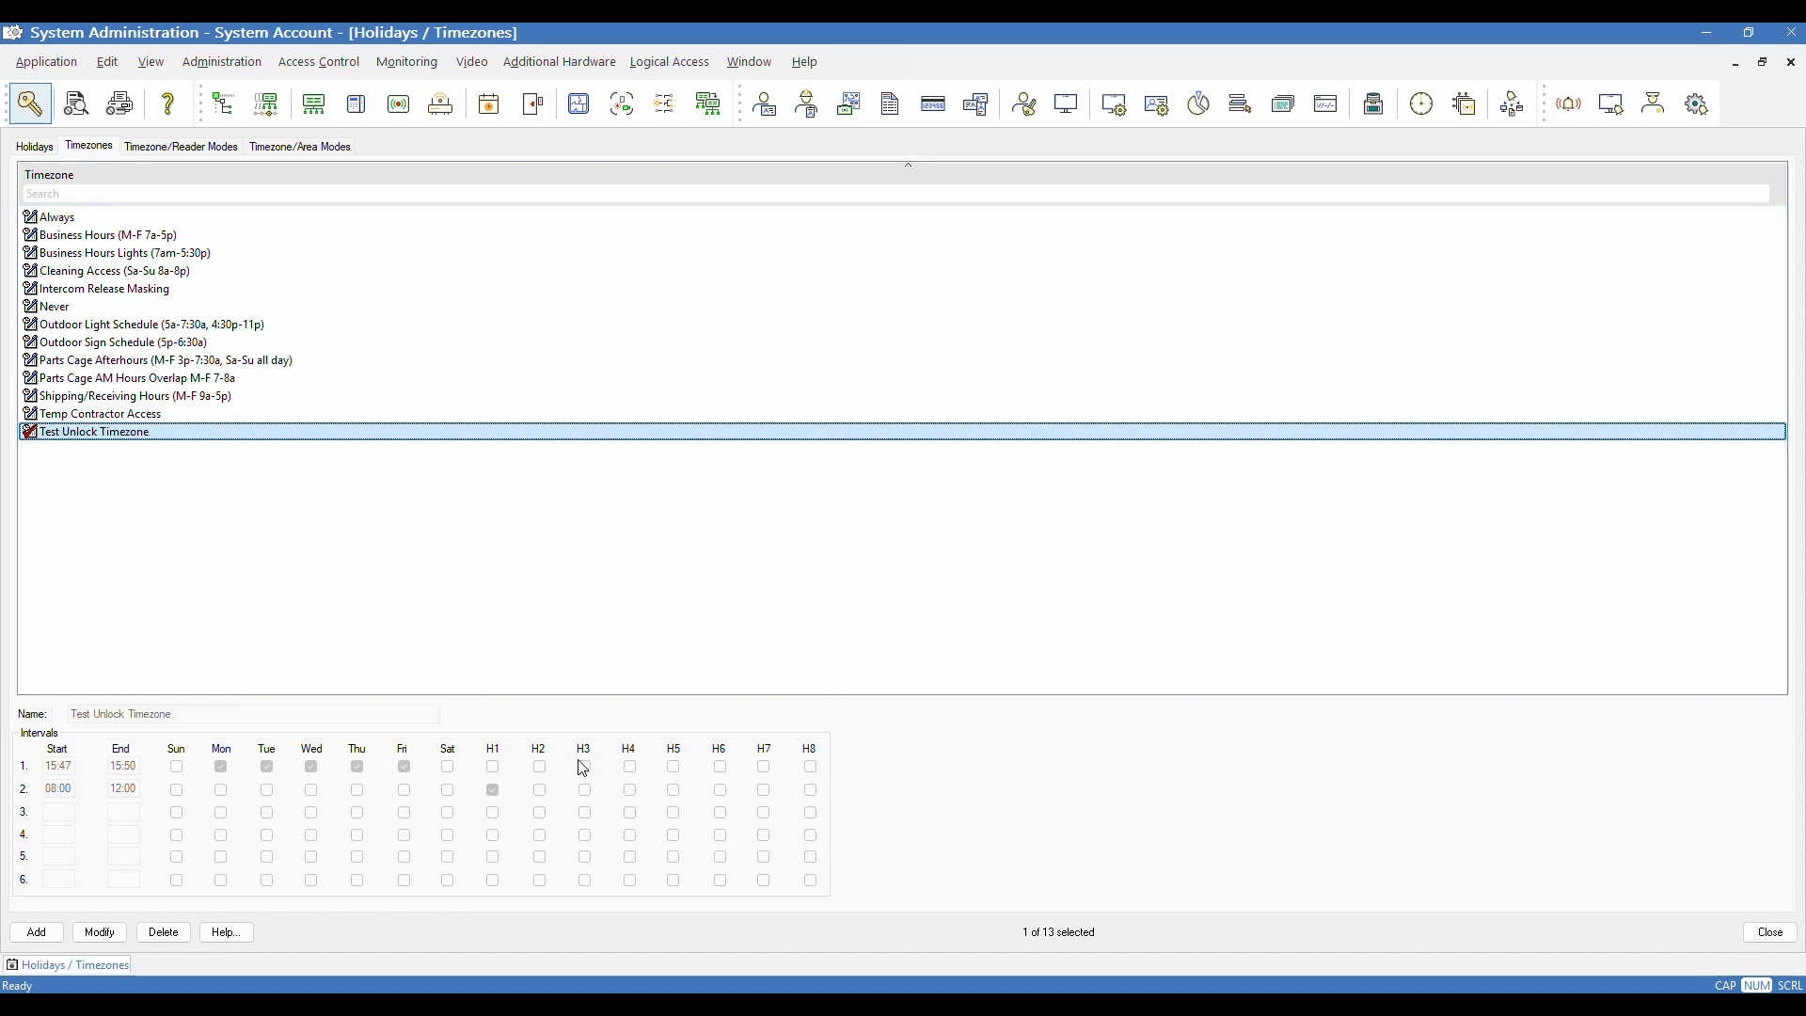
pyautogui.click(34, 148)
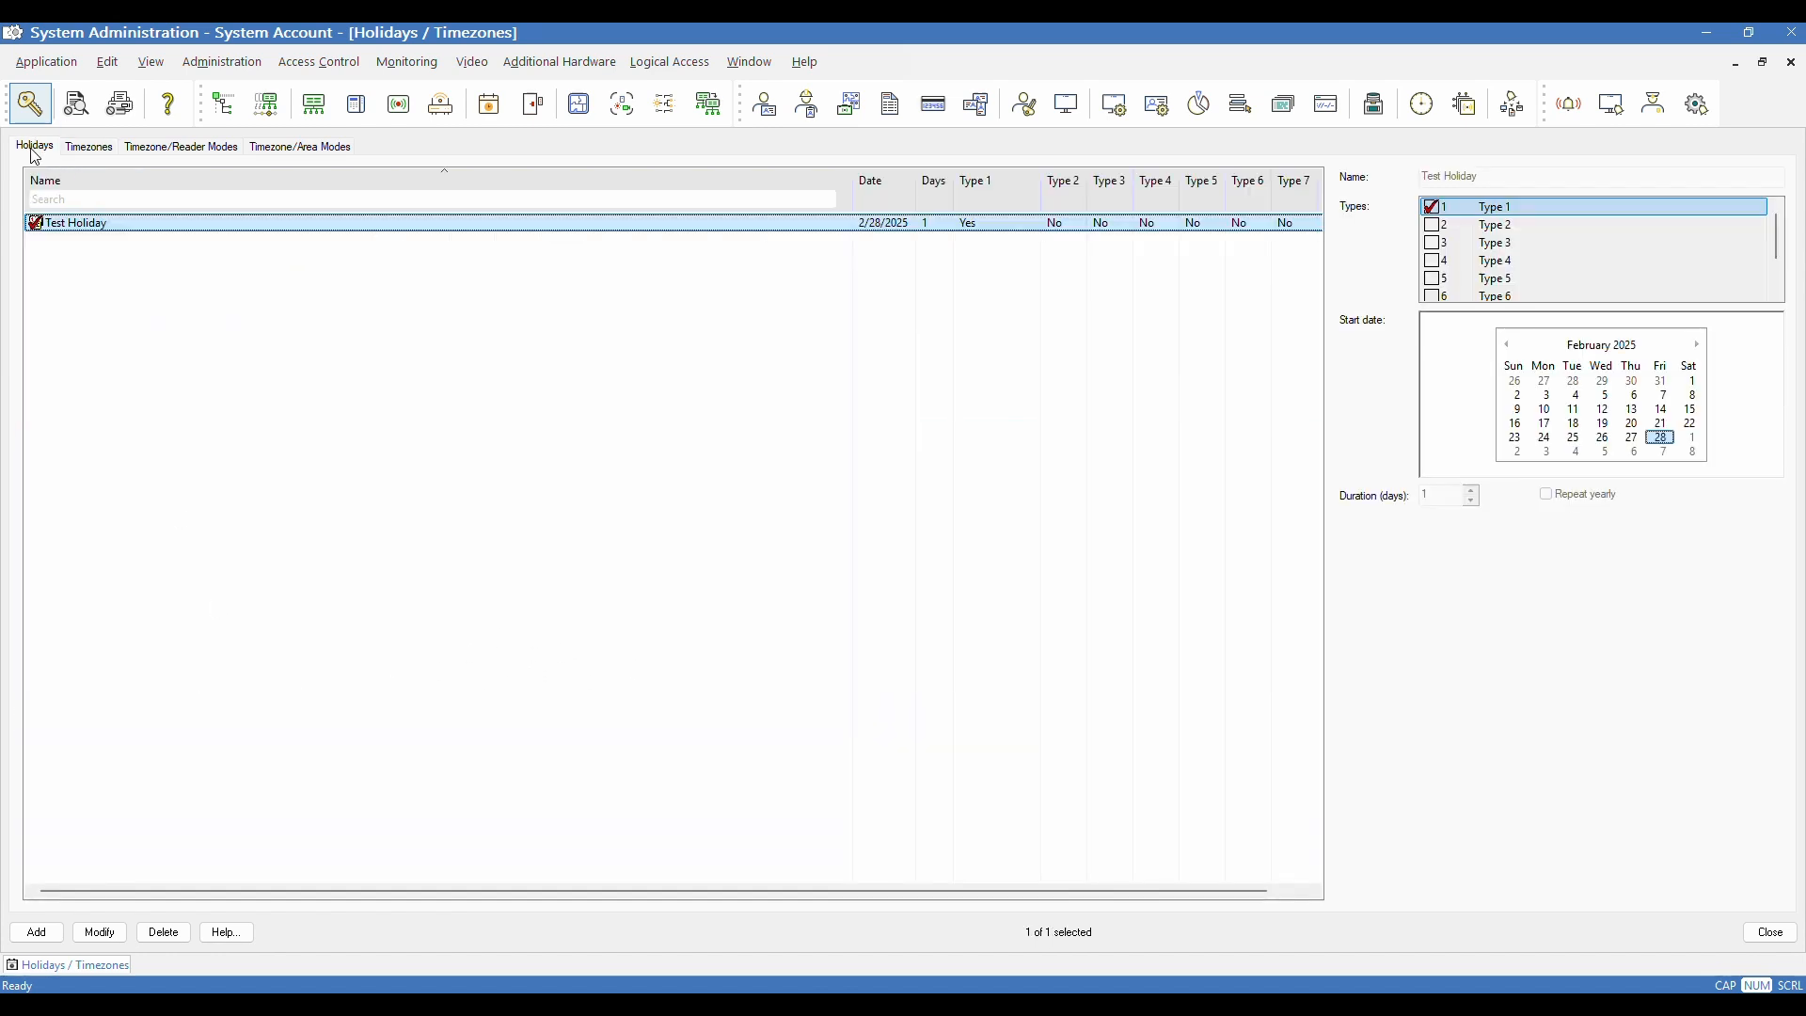
pyautogui.rightClick(1510, 214)
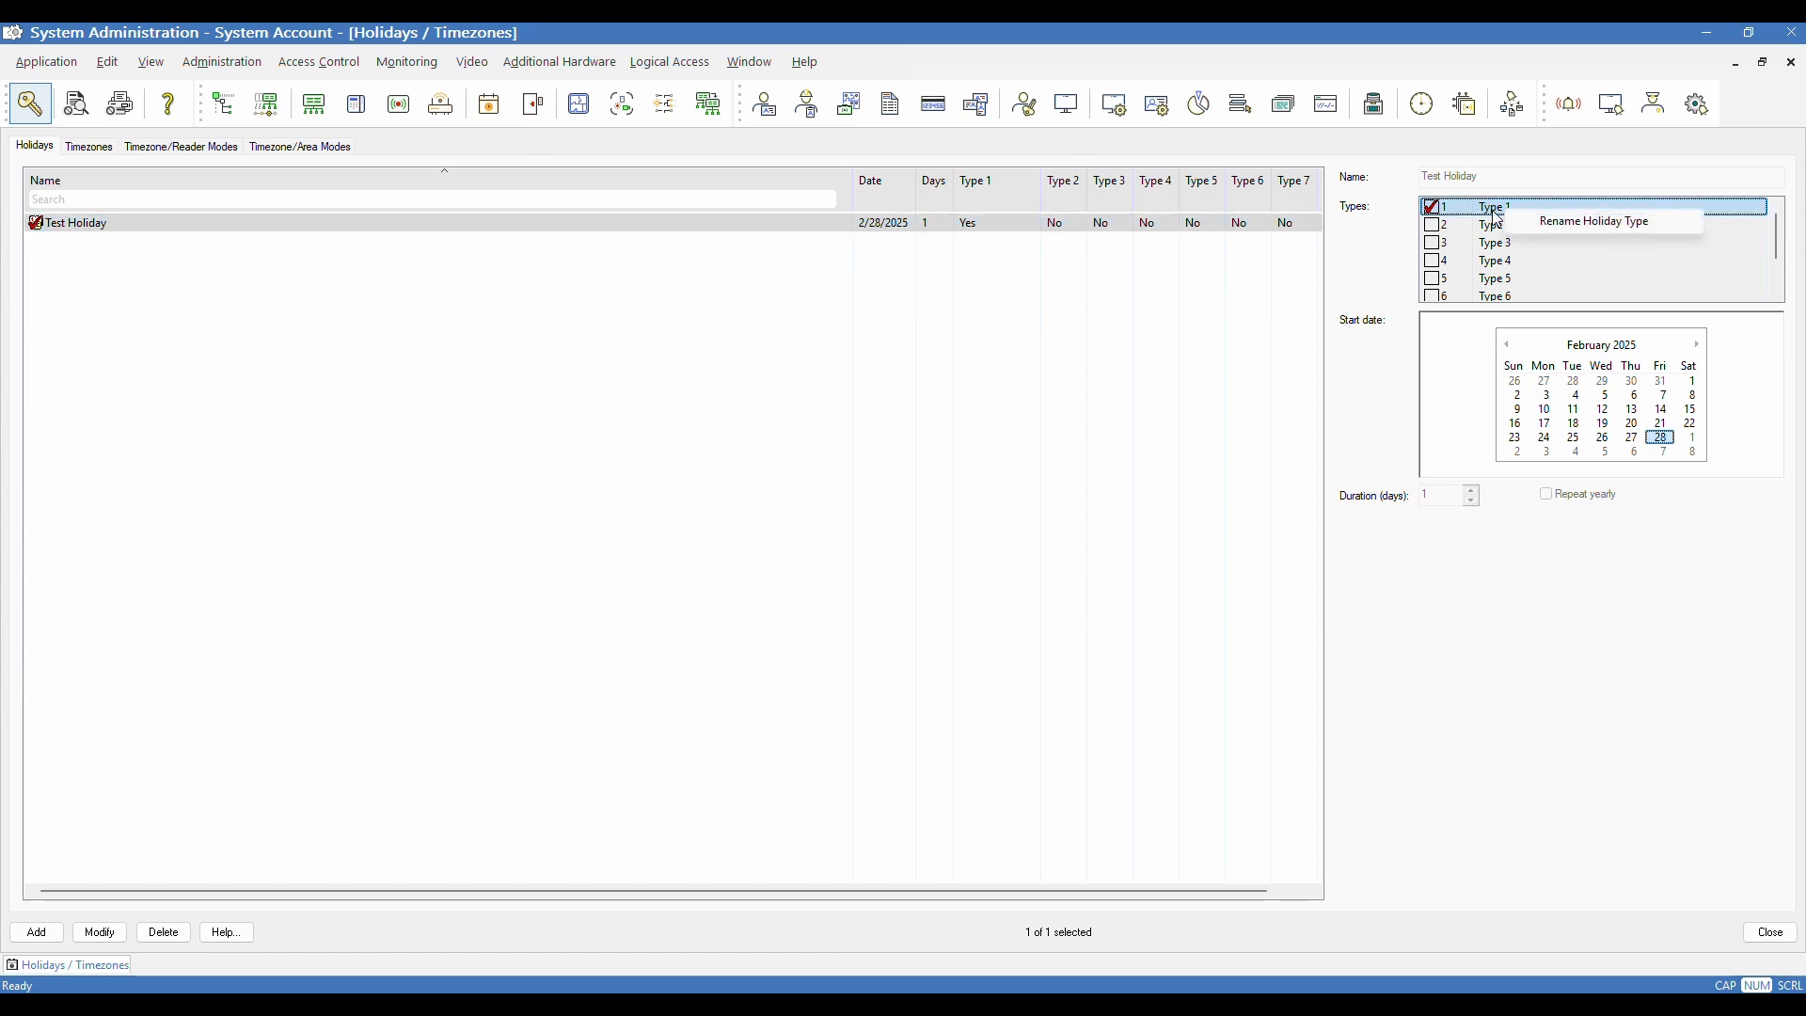
pyautogui.click(1569, 226)
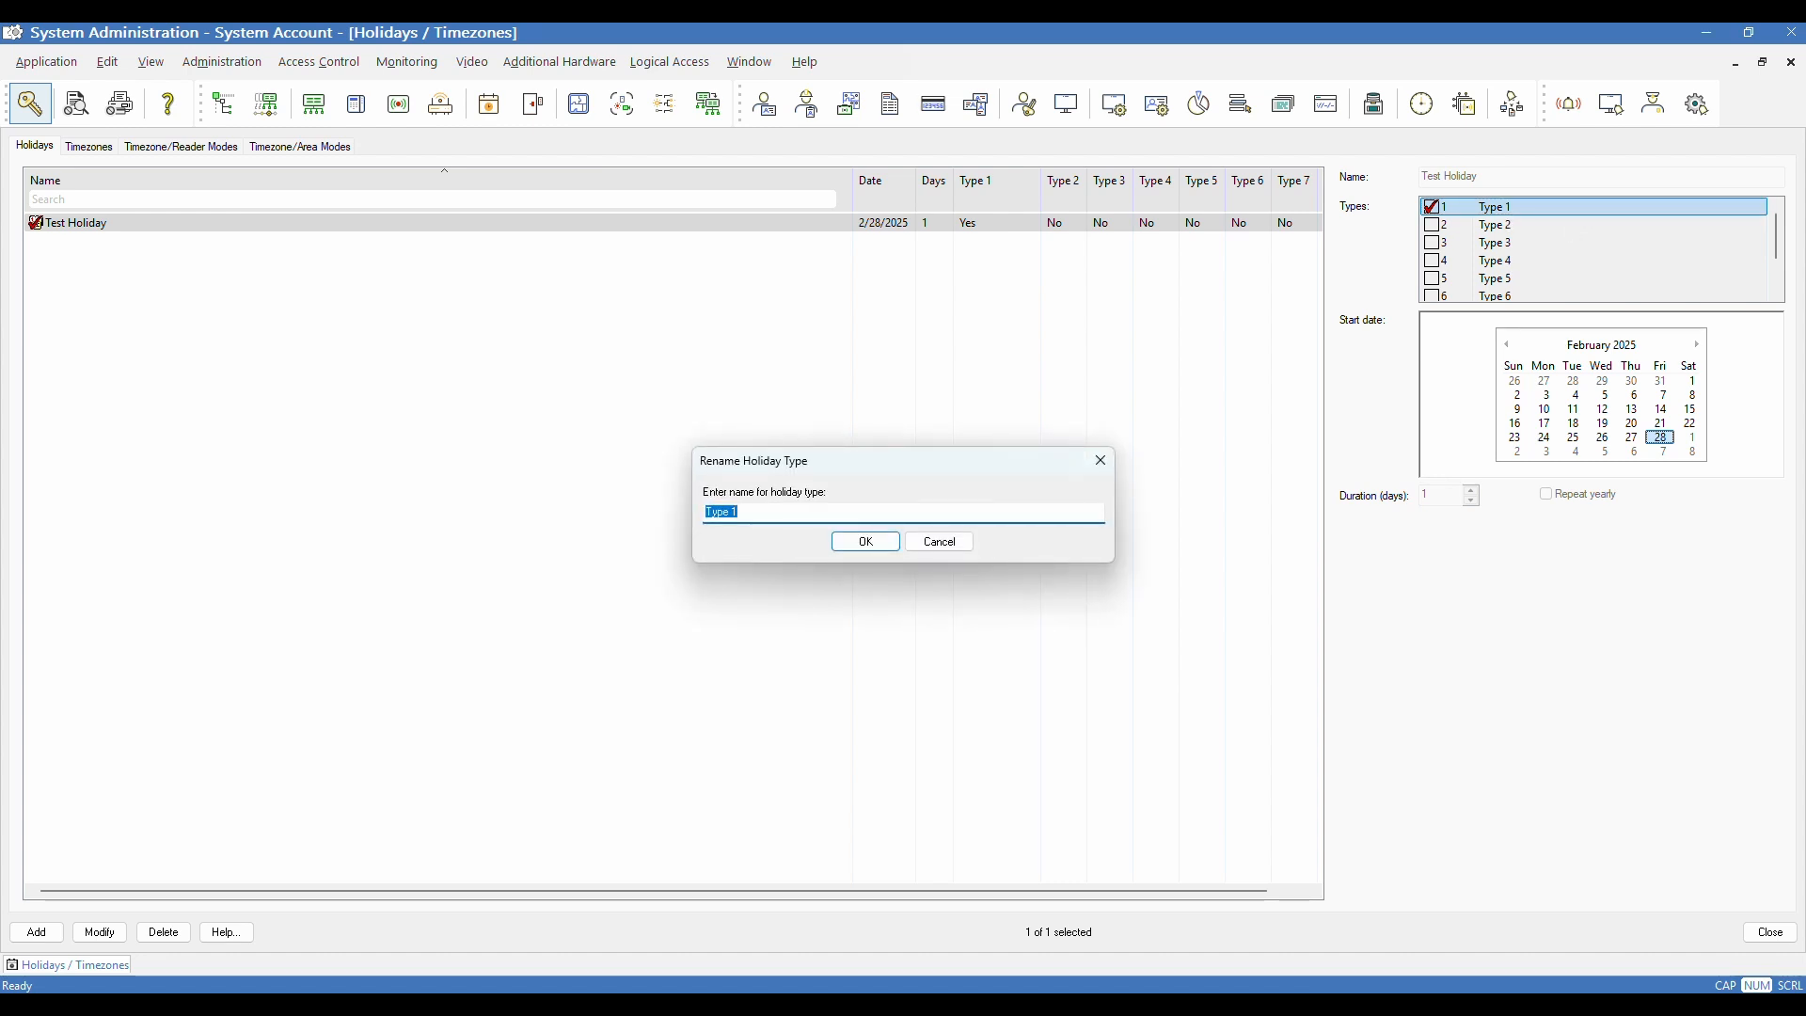
pyautogui.write('Test Holiday')
pyautogui.press('Return')
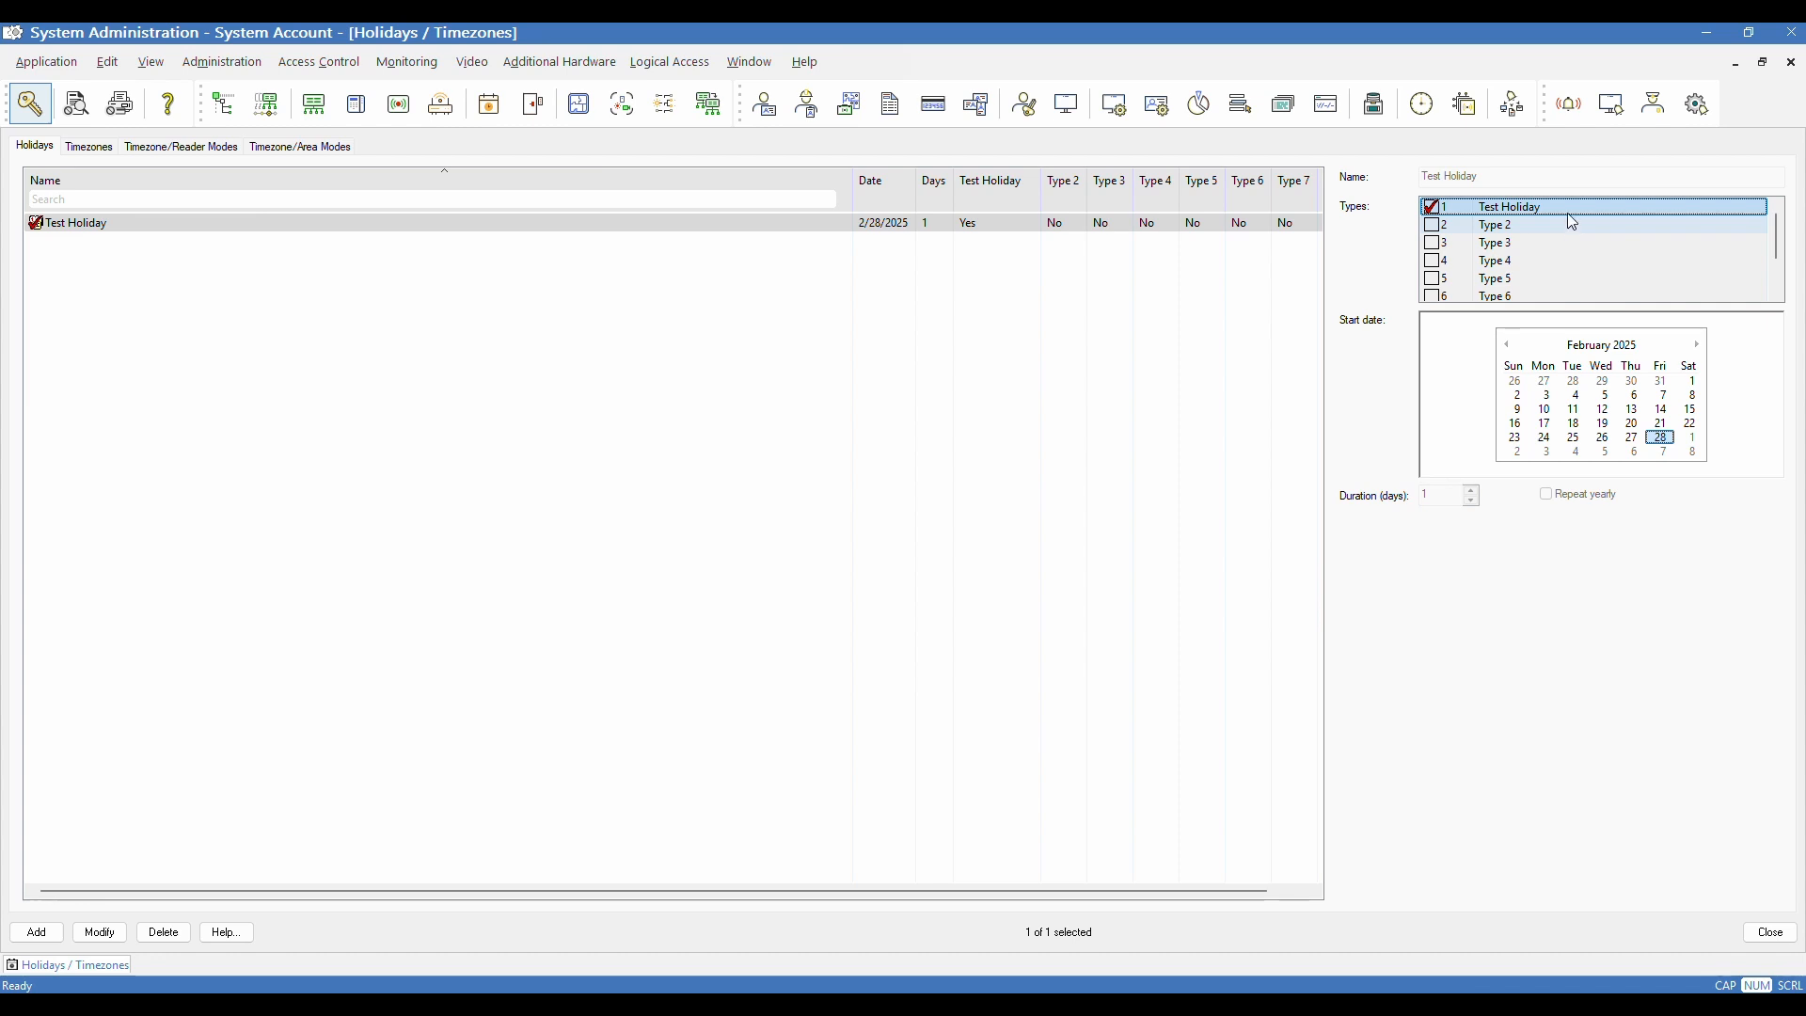
# - Display the intervals of the Always timezone for review
pyautogui.click(89, 147)
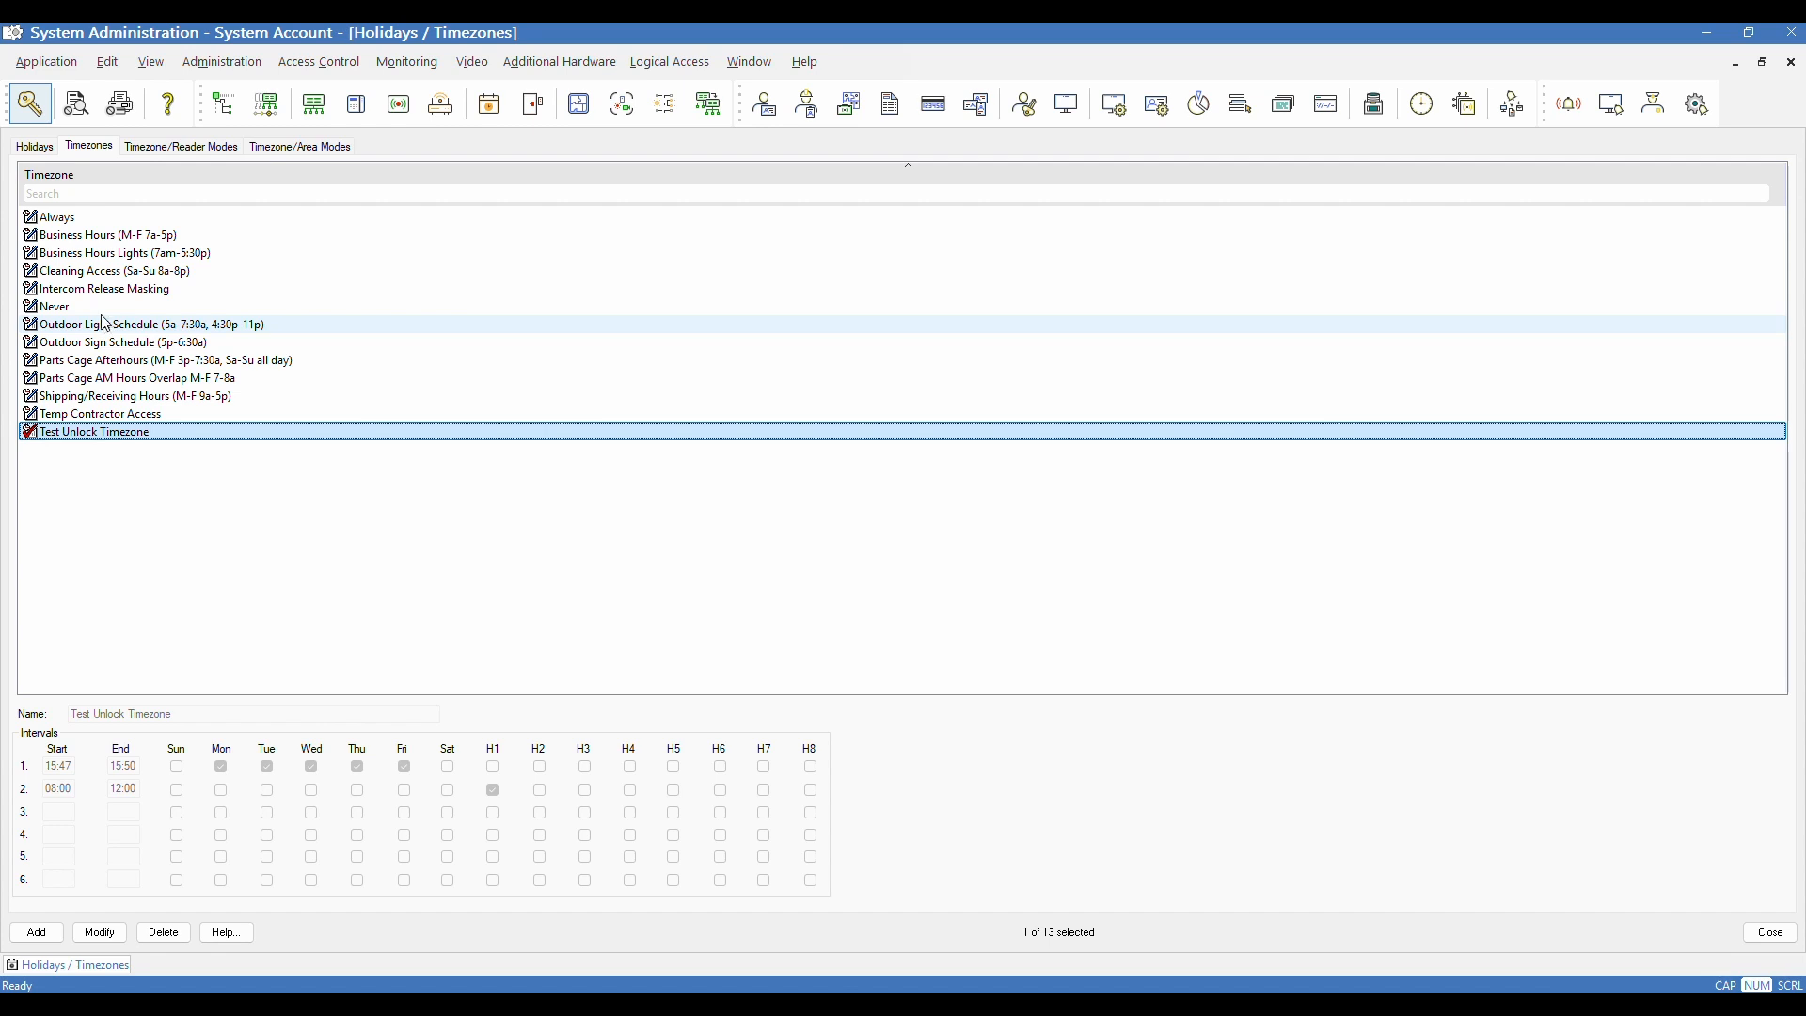
pyautogui.click(47, 217)
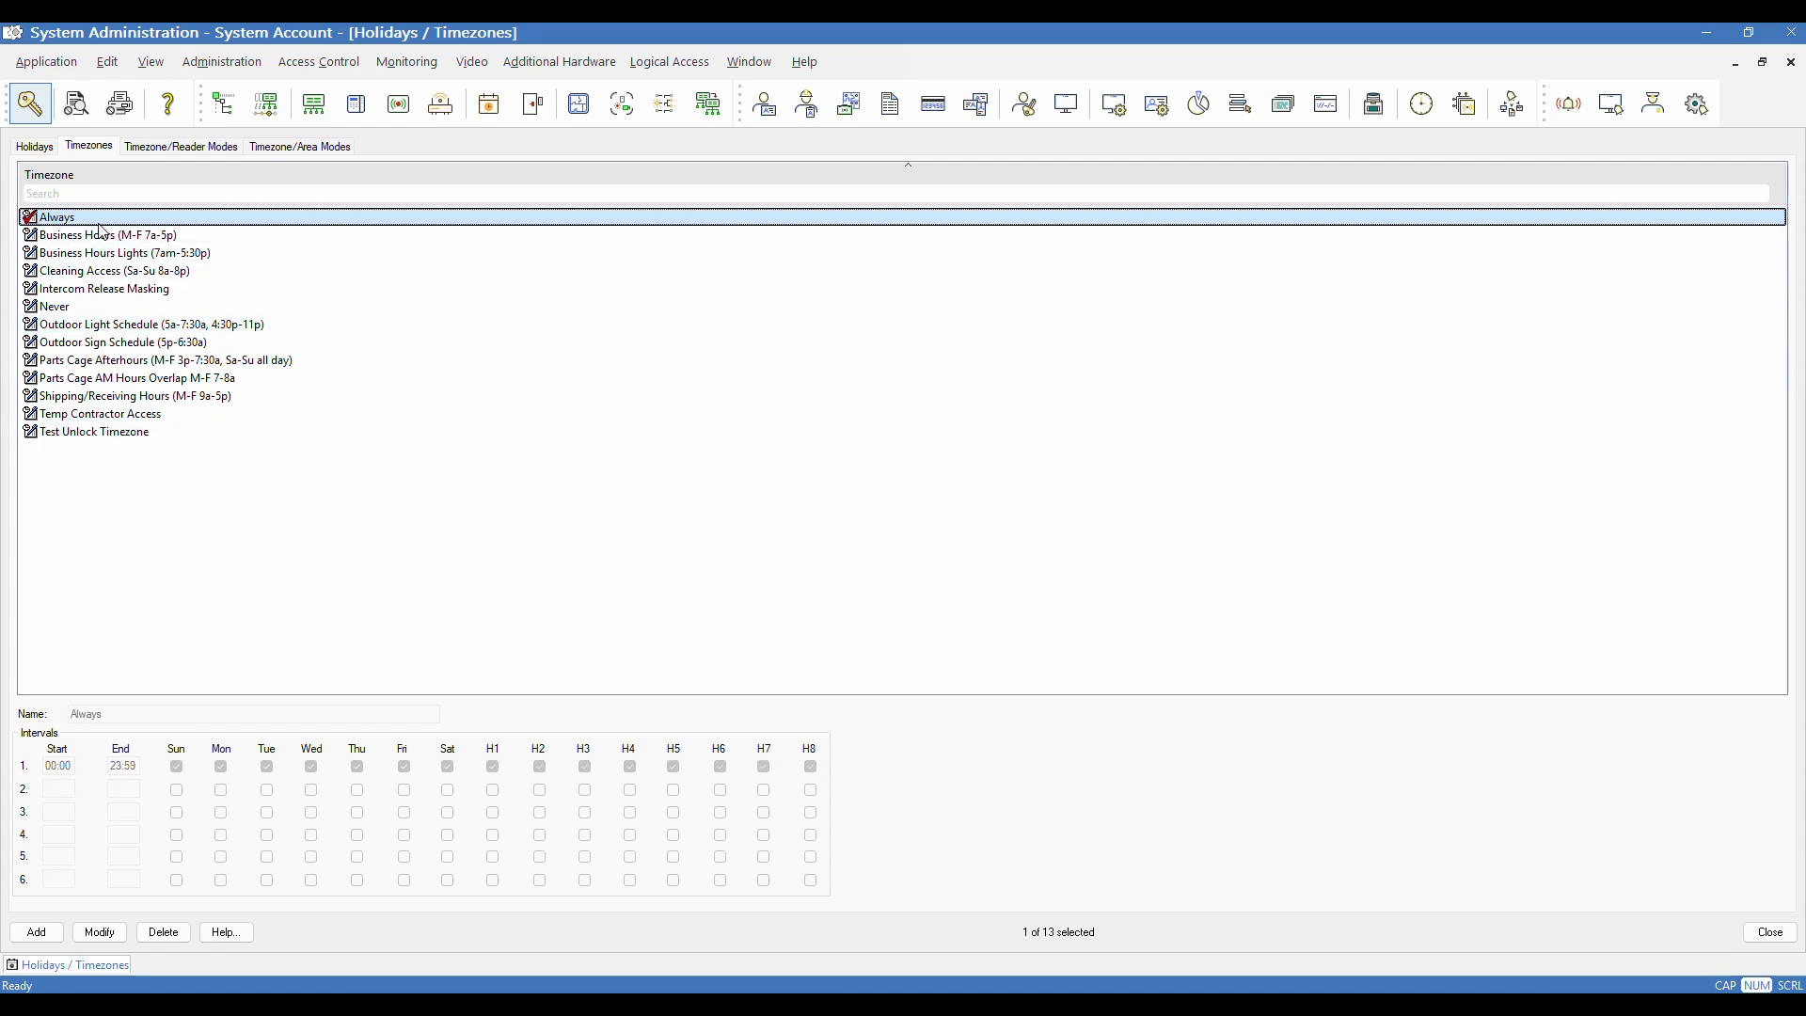